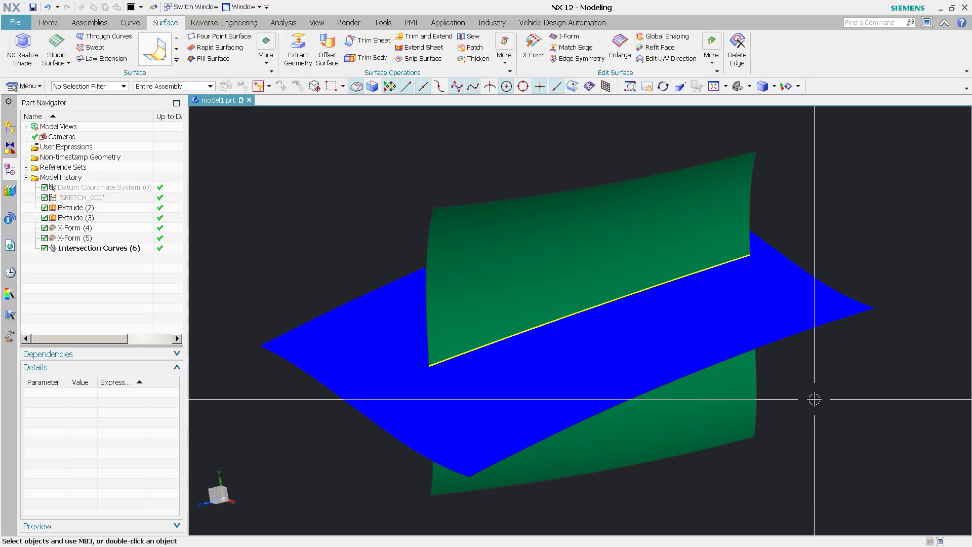
Step: Expand the Surface gallery to list Face Blend, Aesthetic Face Blend and other blend tools
{"action": "left_click", "coordinate": [177, 58]}
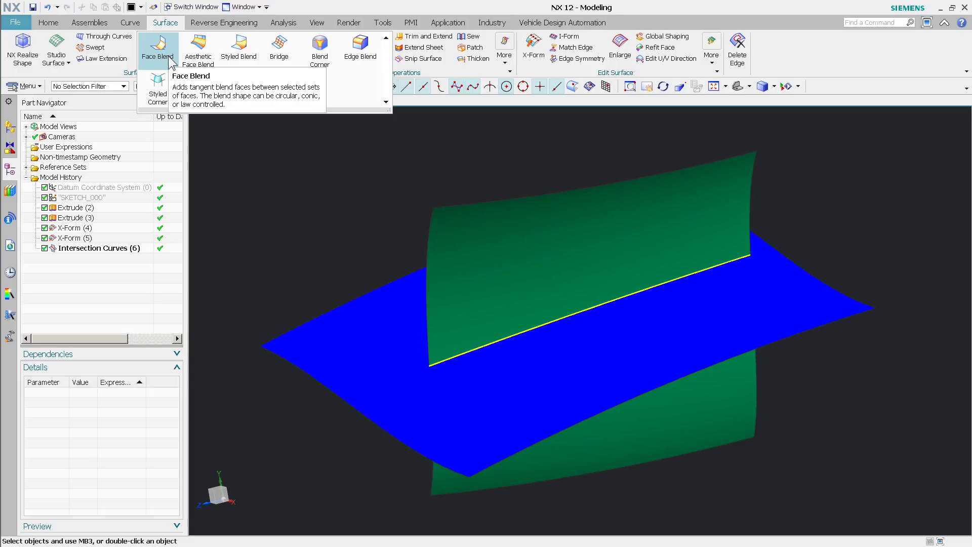
{"action": "left_click", "coordinate": [170, 62]}
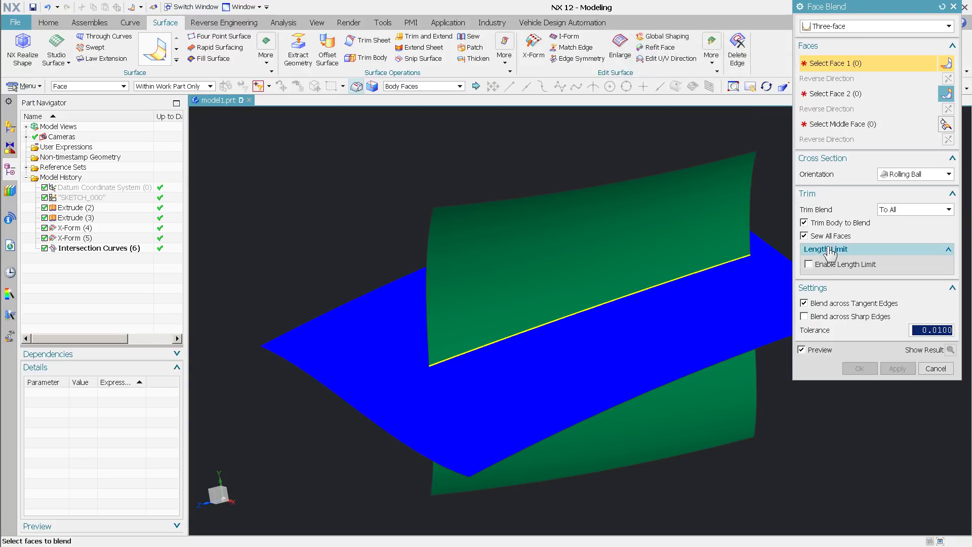
{"action": "left_click", "coordinate": [852, 26]}
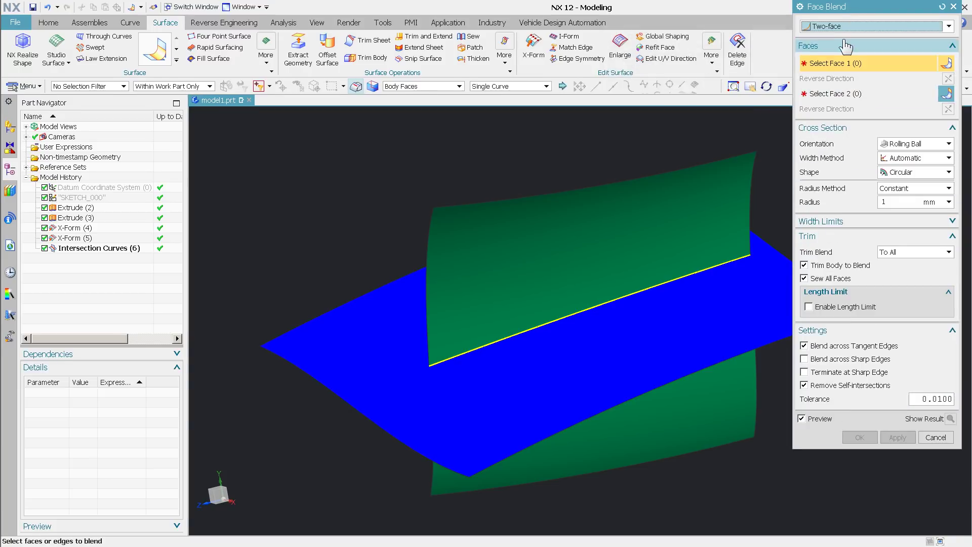
{"action": "left_click", "coordinate": [716, 174]}
{"action": "left_click", "coordinate": [759, 325]}
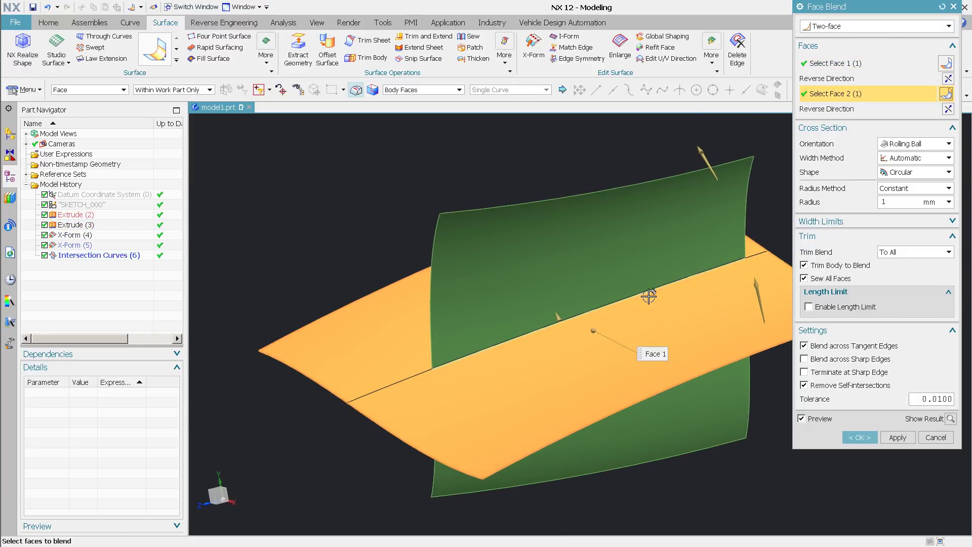
{"action": "middle_click_drag", "start_coordinate": [647, 291], "coordinate": [698, 304]}
{"action": "double_click", "coordinate": [898, 203]}
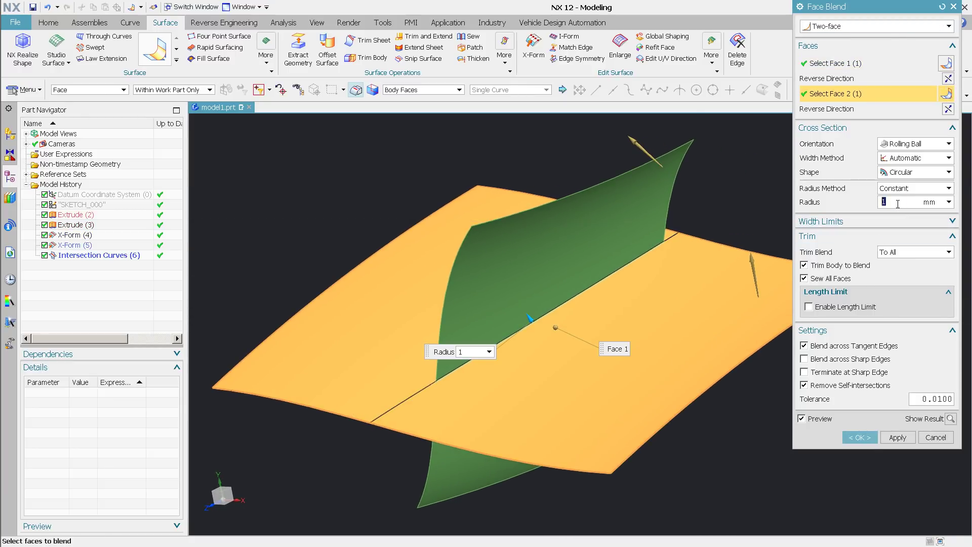
{"action": "type", "text": "50"}
{"action": "key", "text": "Return"}
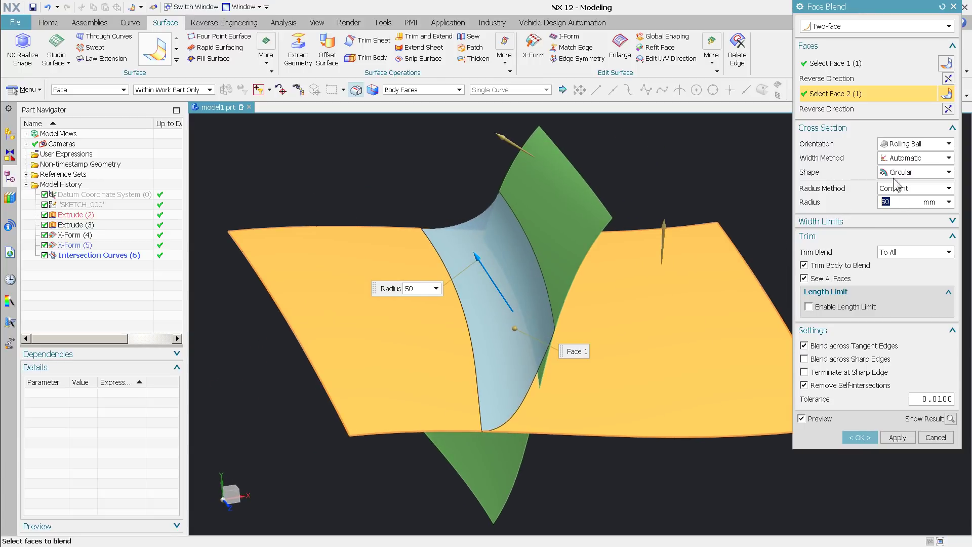
{"action": "left_click", "coordinate": [904, 173]}
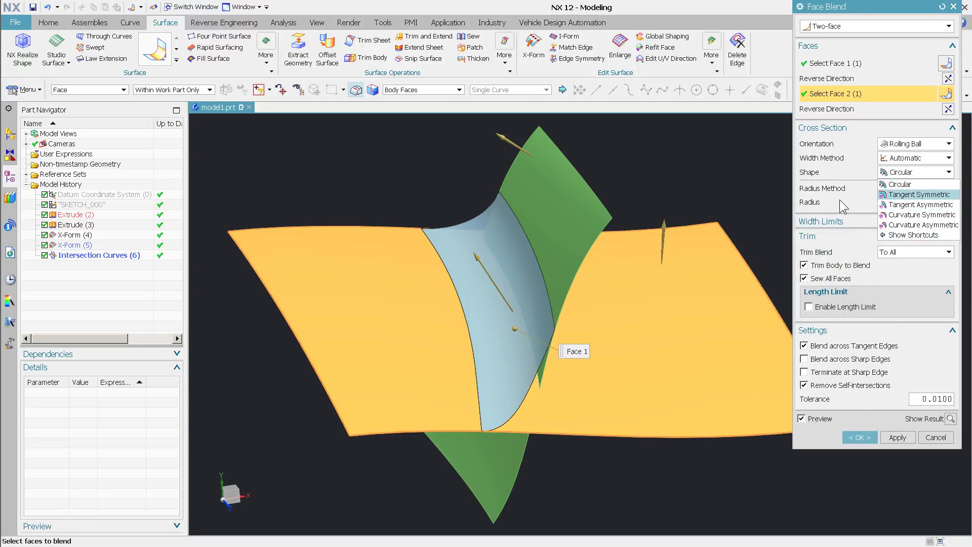
{"action": "left_click", "coordinate": [840, 232]}
{"action": "left_click", "coordinate": [870, 224]}
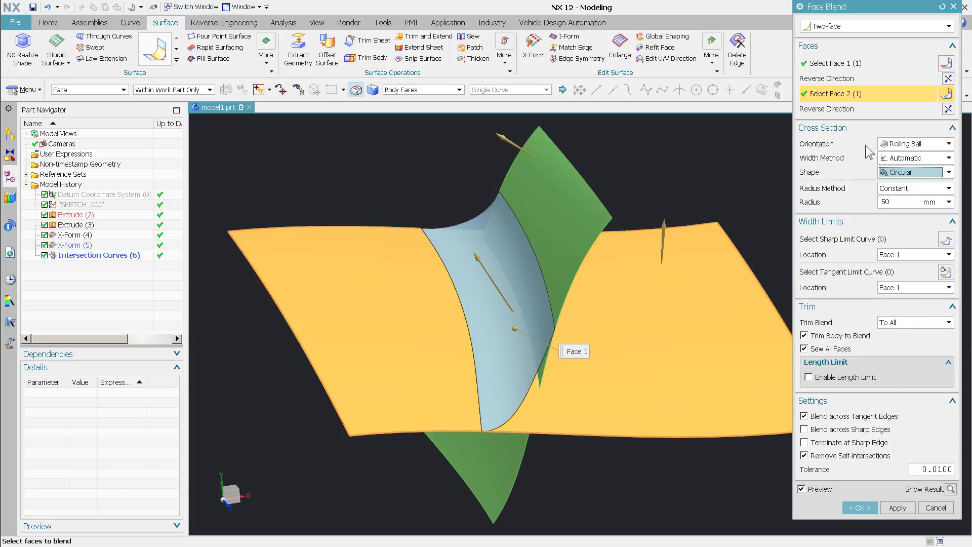
{"action": "left_click", "coordinate": [846, 29]}
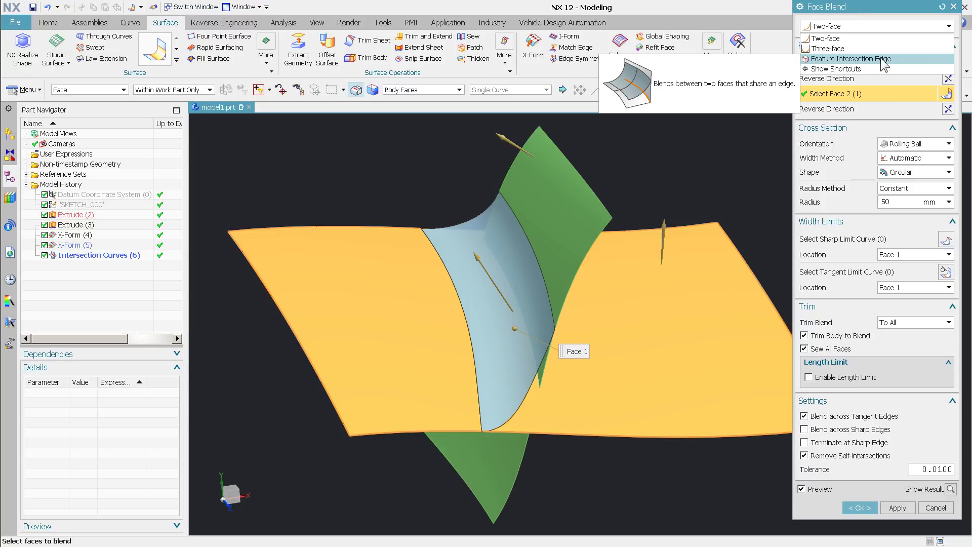
{"action": "left_click", "coordinate": [938, 509]}
Step: Discard the unfinished Face Blend and start an Aesthetic Face Blend instead
{"action": "left_click", "coordinate": [938, 509]}
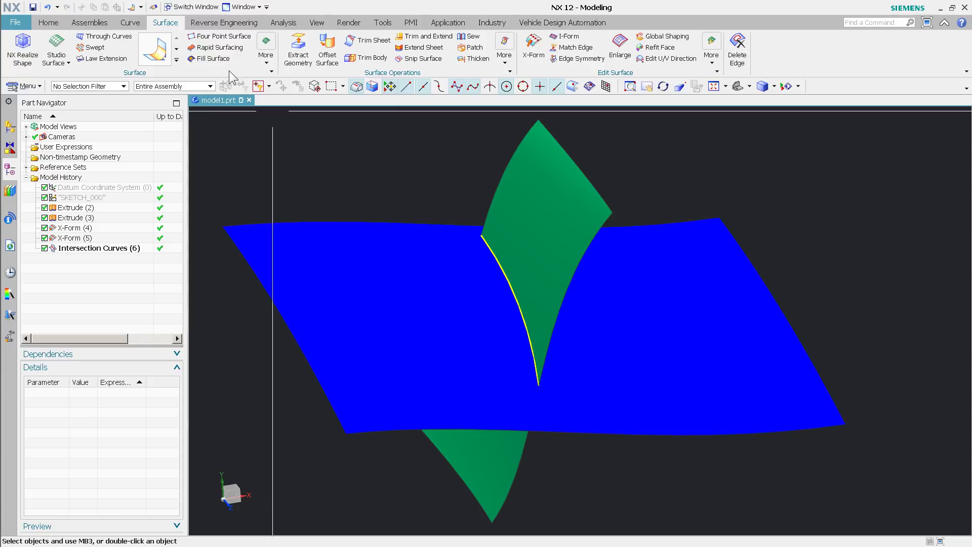
{"action": "left_click", "coordinate": [177, 60]}
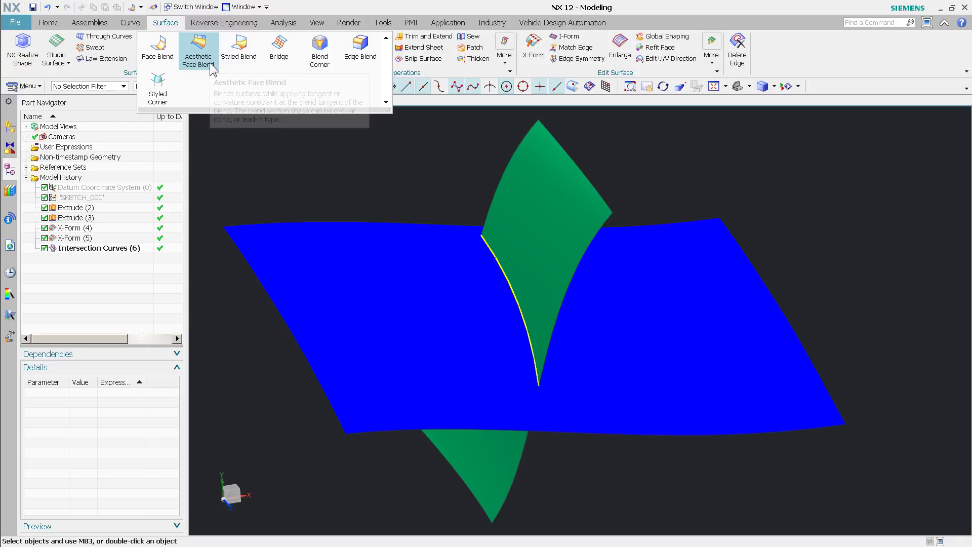
{"action": "left_click", "coordinate": [200, 51]}
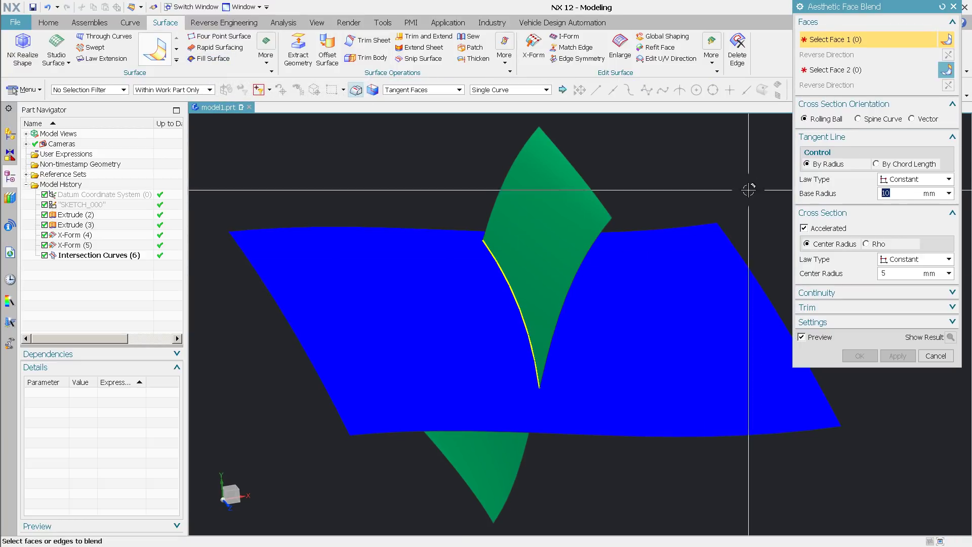
Step: Pick the blue sheet as Face 1 and the upright sheet as Face 2, flipping the blend side
{"action": "left_click", "coordinate": [658, 293]}
{"action": "left_click", "coordinate": [835, 70]}
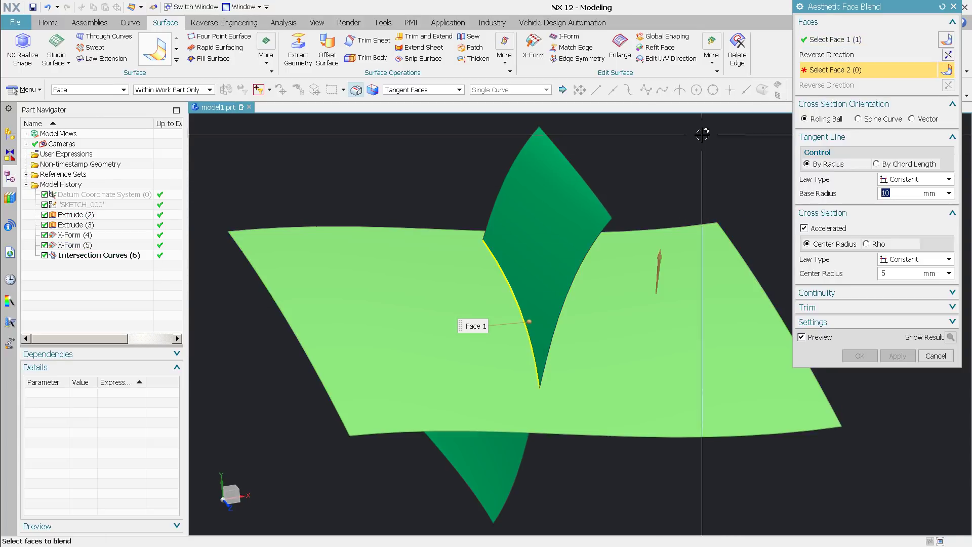
{"action": "left_click", "coordinate": [548, 198]}
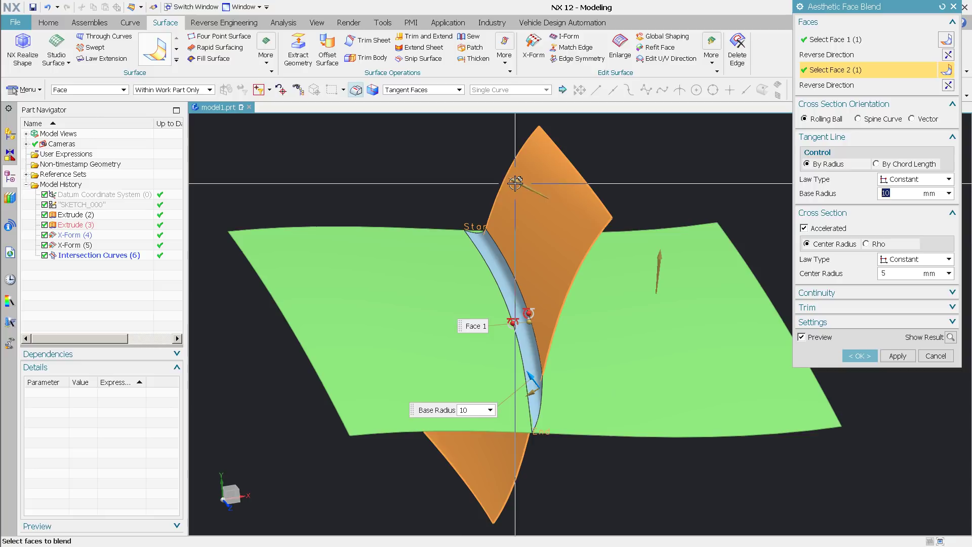
{"action": "double_click", "coordinate": [568, 214]}
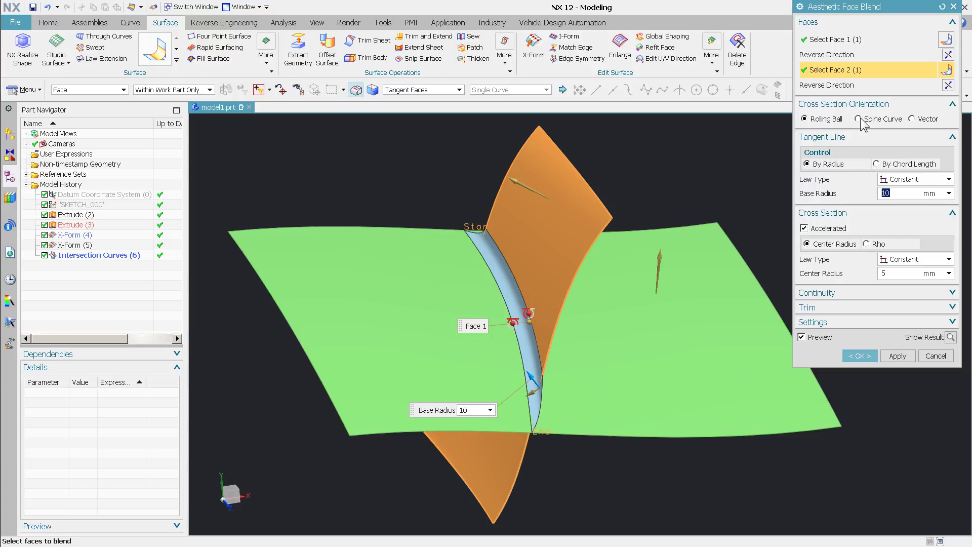
Step: Orient cross sections along the intersection spine curve, using chord length control and center radius
{"action": "left_click", "coordinate": [858, 119]}
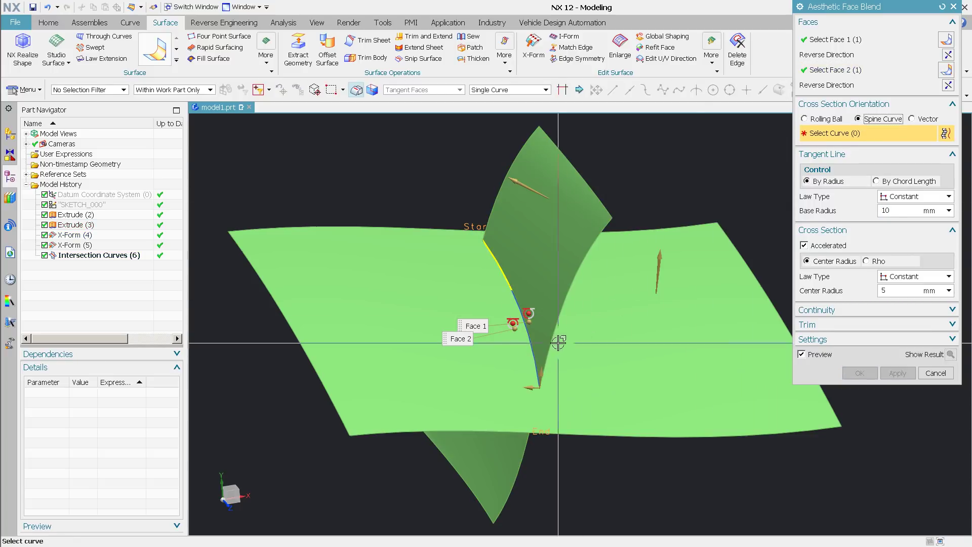
{"action": "left_click", "coordinate": [523, 341]}
{"action": "middle_click_drag", "start_coordinate": [508, 333], "coordinate": [589, 307]}
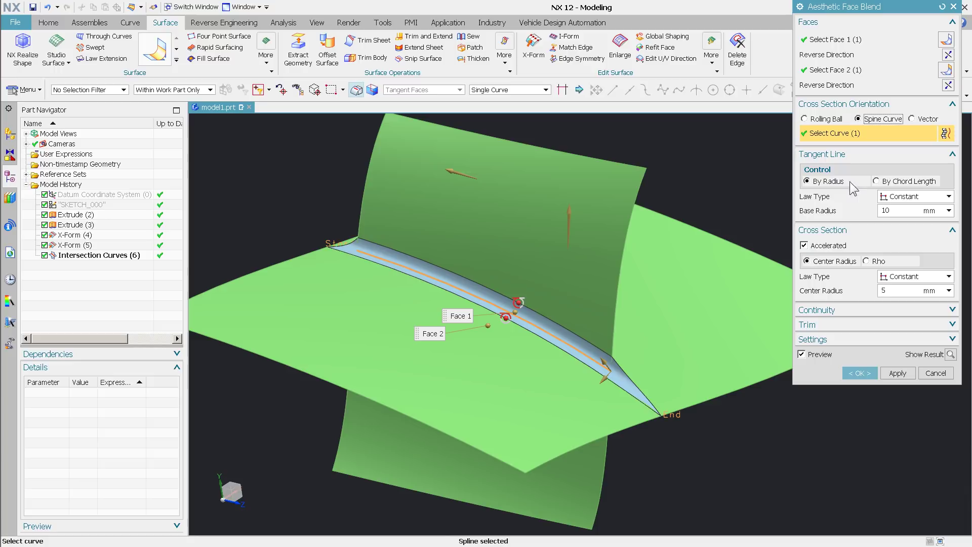
{"action": "left_click", "coordinate": [884, 185]}
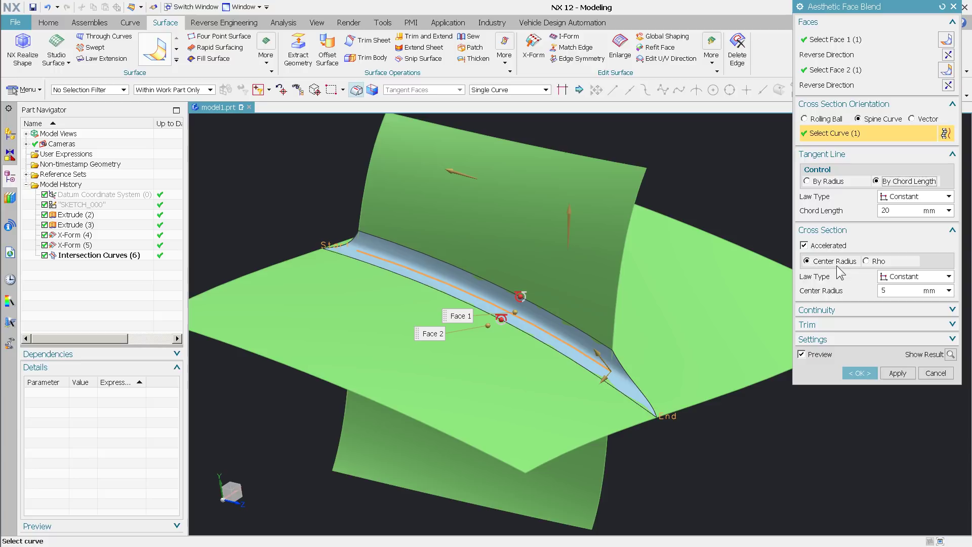
{"action": "left_click", "coordinate": [879, 262]}
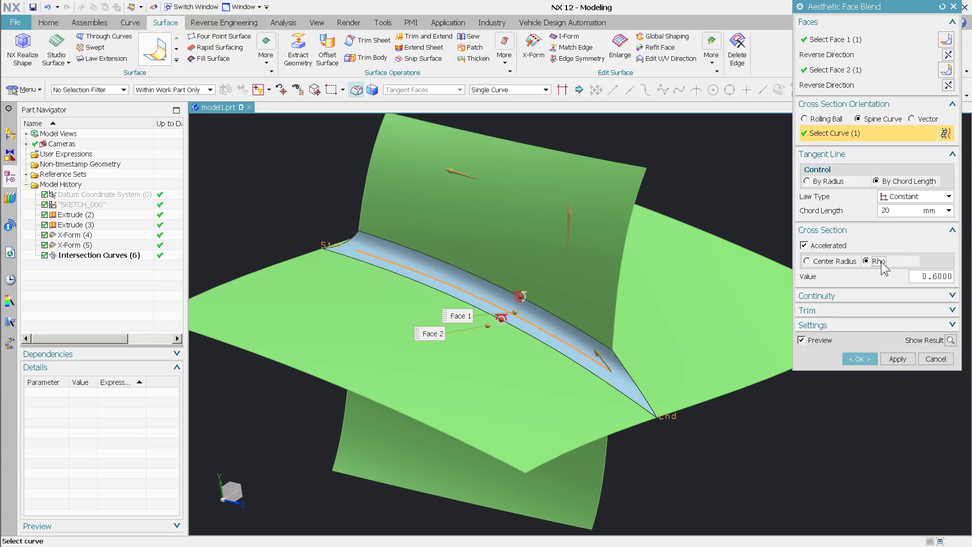
{"action": "left_click", "coordinate": [835, 260]}
Step: Set Face 1 and Face 2 continuity to G3 (Flow) and select the chord length value
{"action": "left_click", "coordinate": [812, 309]}
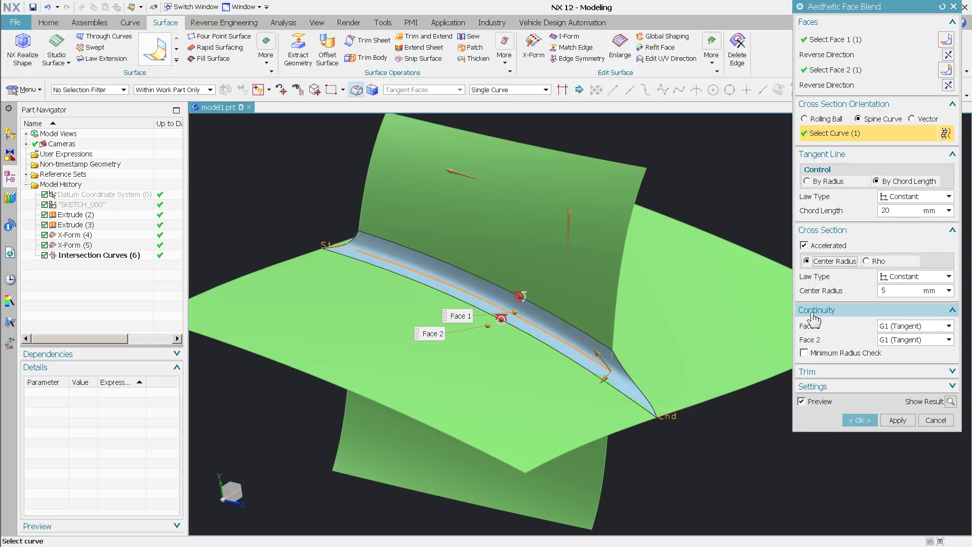
{"action": "left_click", "coordinate": [904, 326]}
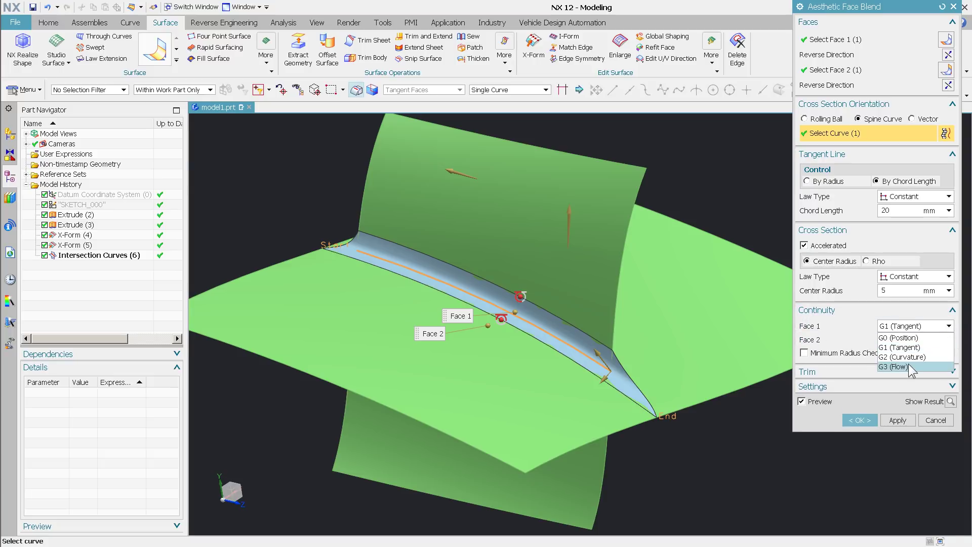
{"action": "left_click", "coordinate": [911, 367]}
{"action": "left_click", "coordinate": [898, 342]}
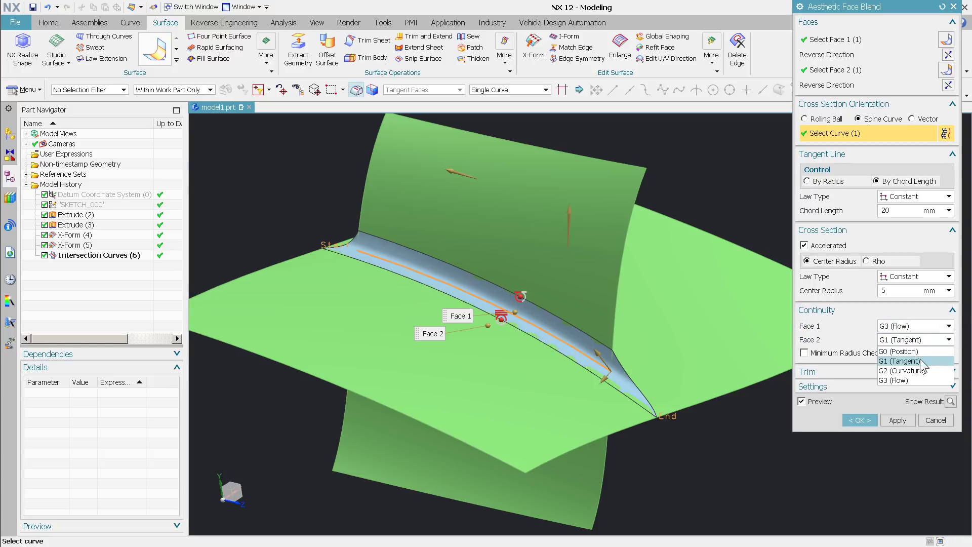
{"action": "left_click", "coordinate": [896, 381]}
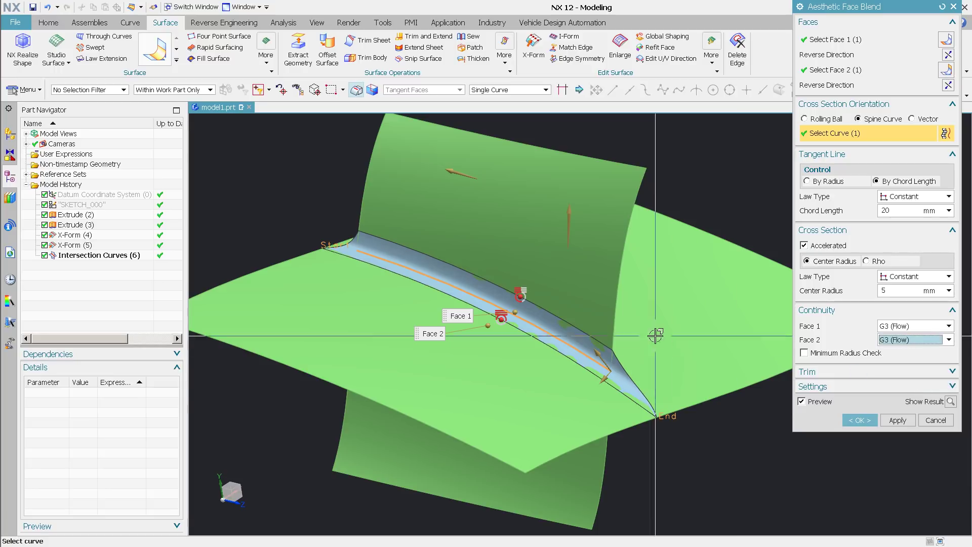
{"action": "double_click", "coordinate": [887, 210]}
{"action": "type", "text": "50"}
Step: Set chord length 50 and center radius 15 mm, and enable a 2.5 mm minimum radius check
{"action": "key", "text": "Return"}
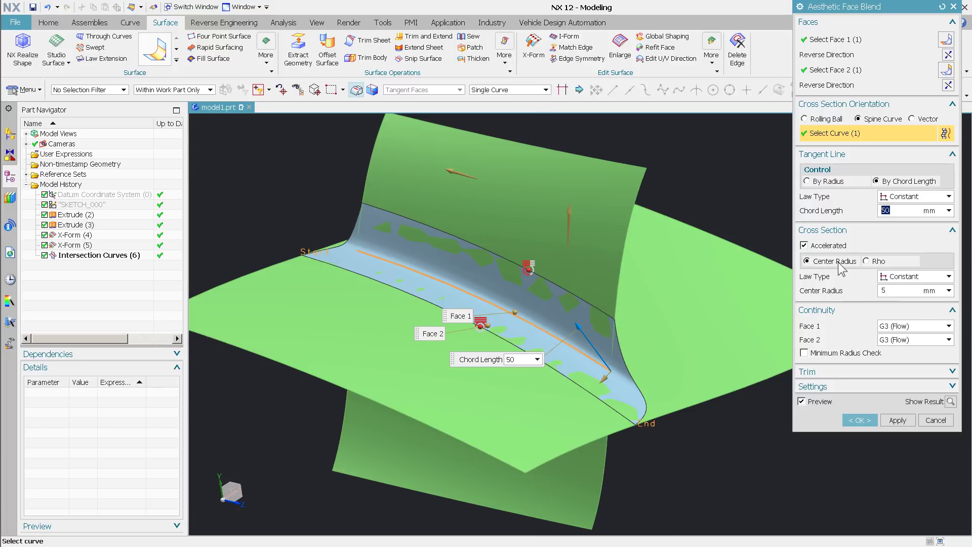
{"action": "left_click", "coordinate": [890, 291]}
{"action": "double_click", "coordinate": [890, 291]}
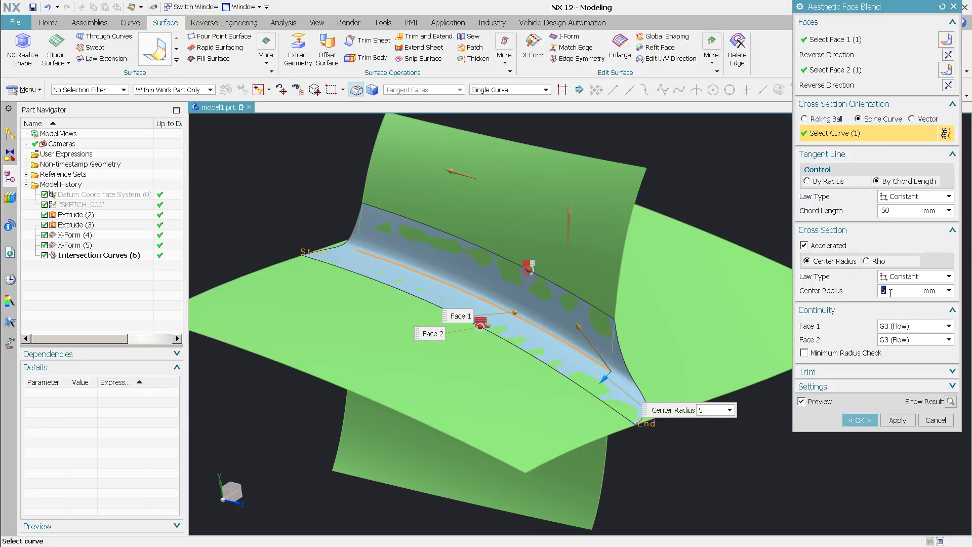
{"action": "type", "text": "15"}
{"action": "key", "text": "Return"}
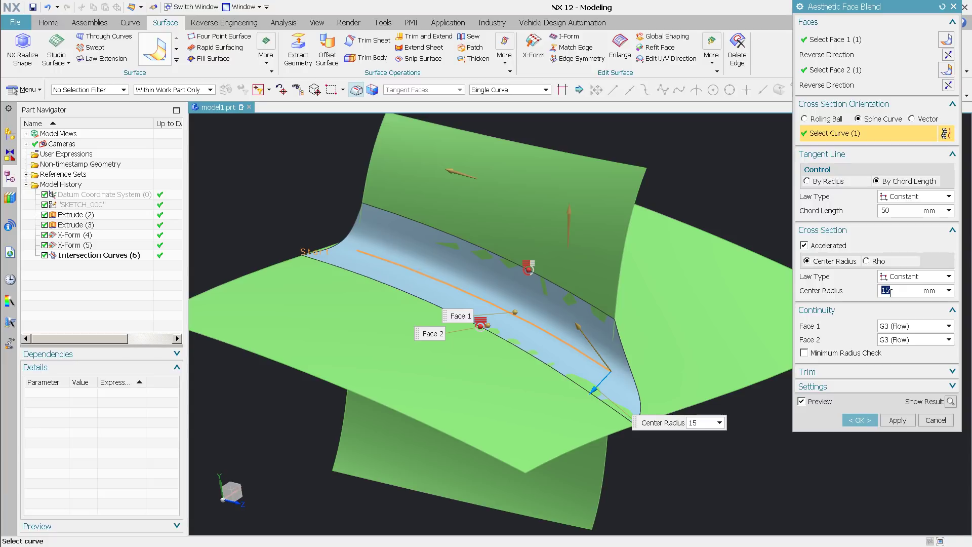
{"action": "left_click", "coordinate": [841, 354]}
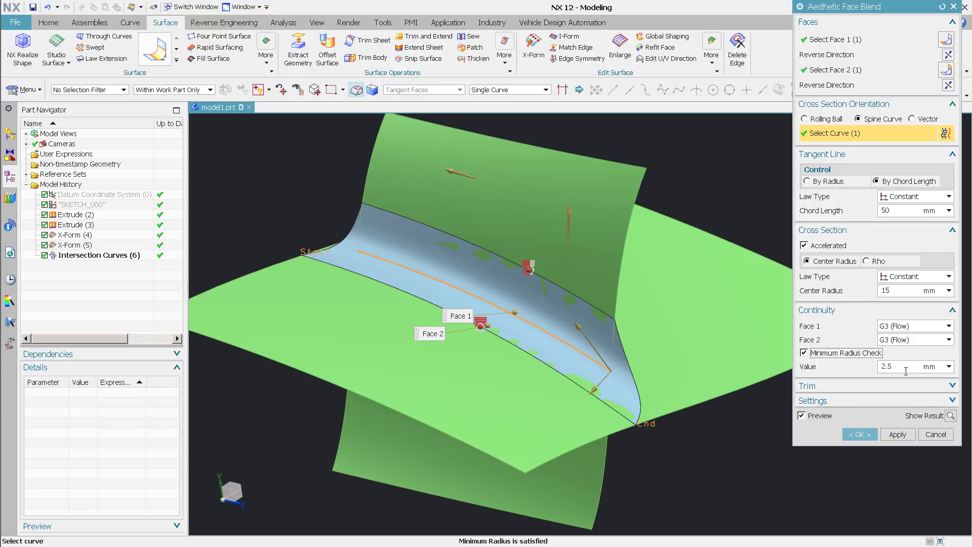
Step: Enable Trim Body to Blend and switch cross-section orientation from Vector to Rolling Ball
{"action": "left_click", "coordinate": [854, 387]}
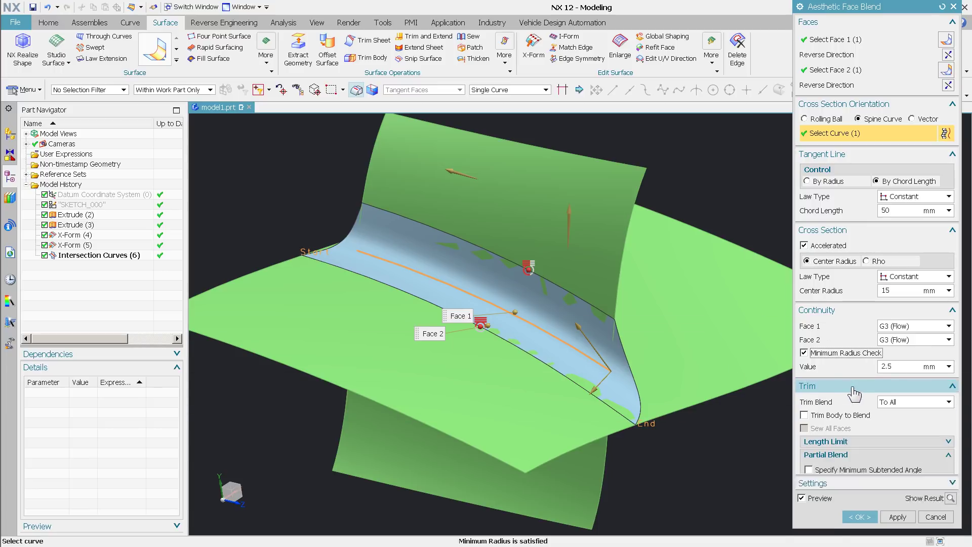
{"action": "left_click", "coordinate": [866, 416]}
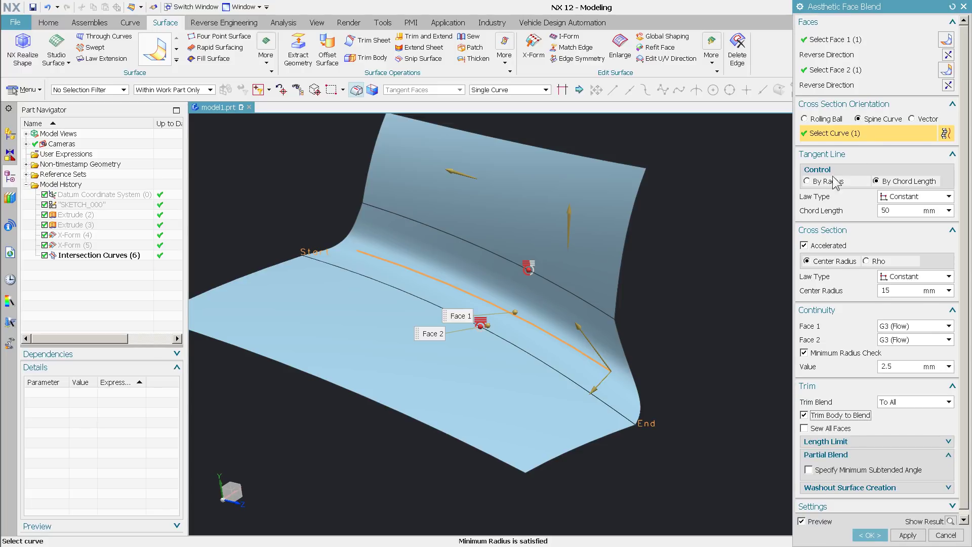
{"action": "left_click", "coordinate": [913, 119]}
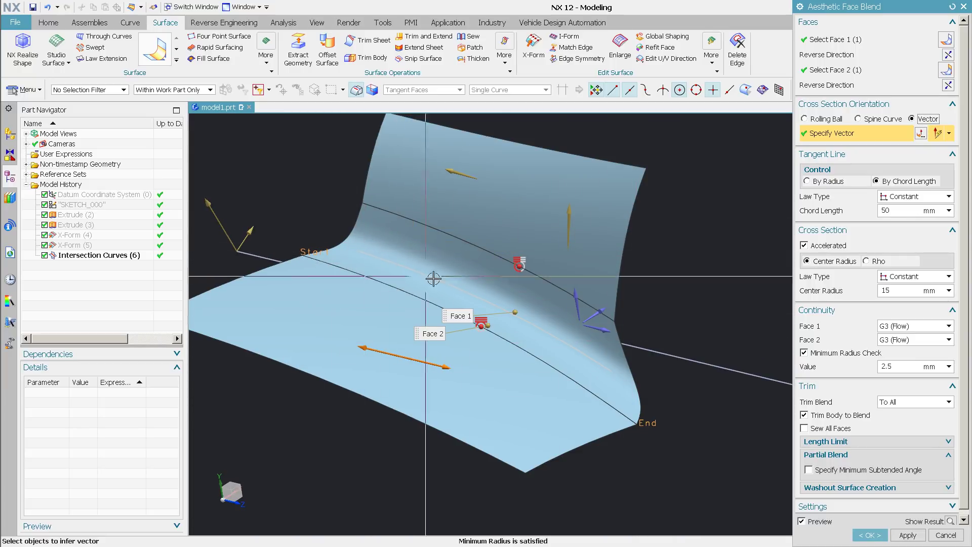
{"action": "left_click", "coordinate": [826, 120]}
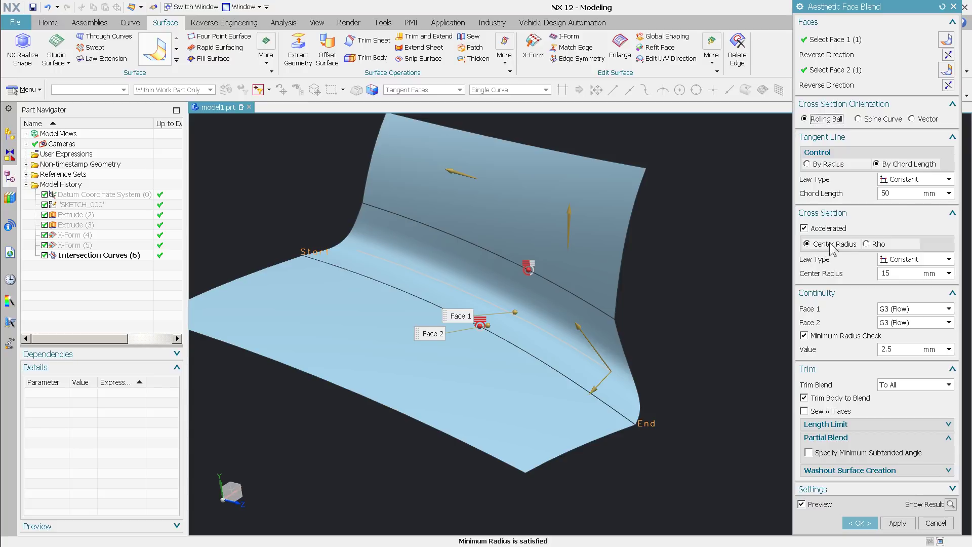
Step: Try Rho with Accelerated off and tangent magnitudes 1.54 and 1.4, then cancel the blend
{"action": "left_click", "coordinate": [867, 244]}
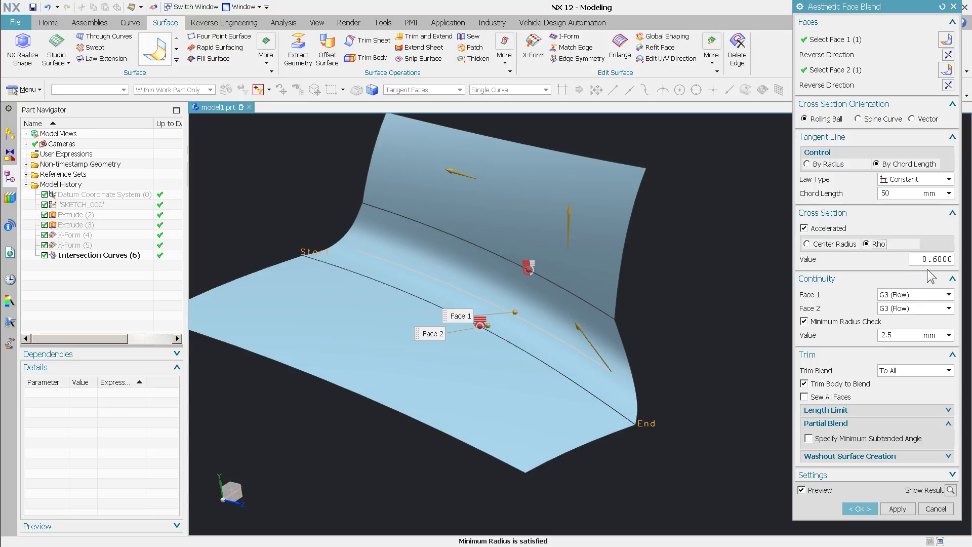
{"action": "left_click", "coordinate": [804, 227]}
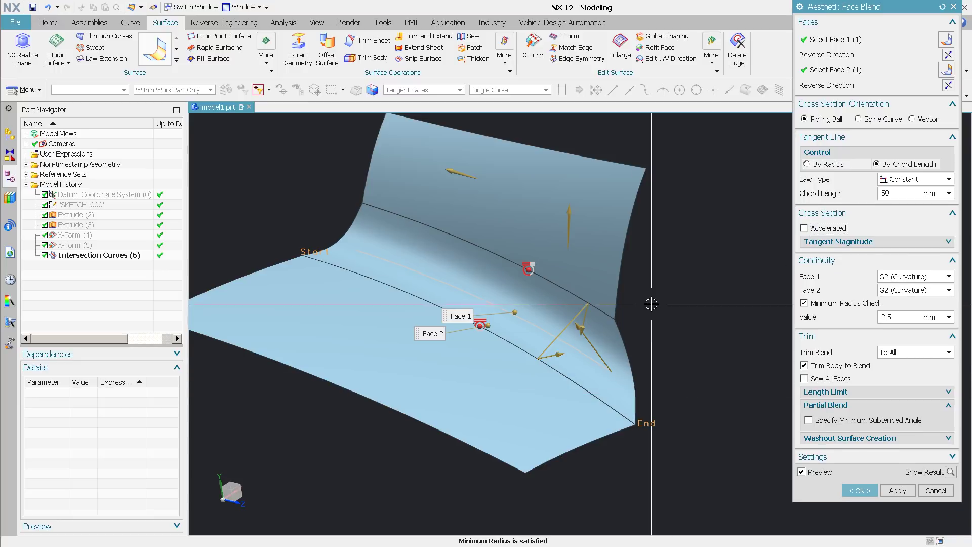
{"action": "left_click", "coordinate": [825, 251]}
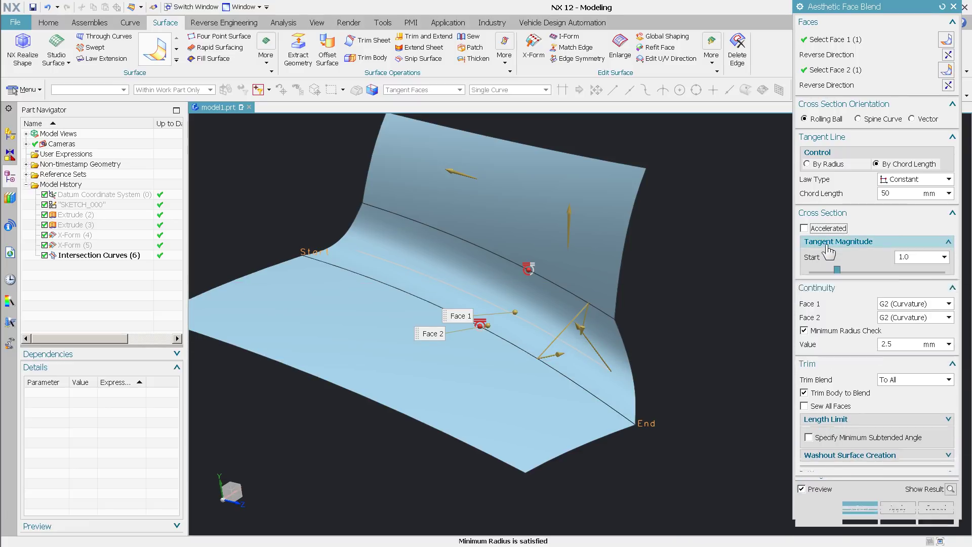
{"action": "left_click_drag", "start_coordinate": [839, 273], "coordinate": [850, 271]}
{"action": "left_click", "coordinate": [850, 270]}
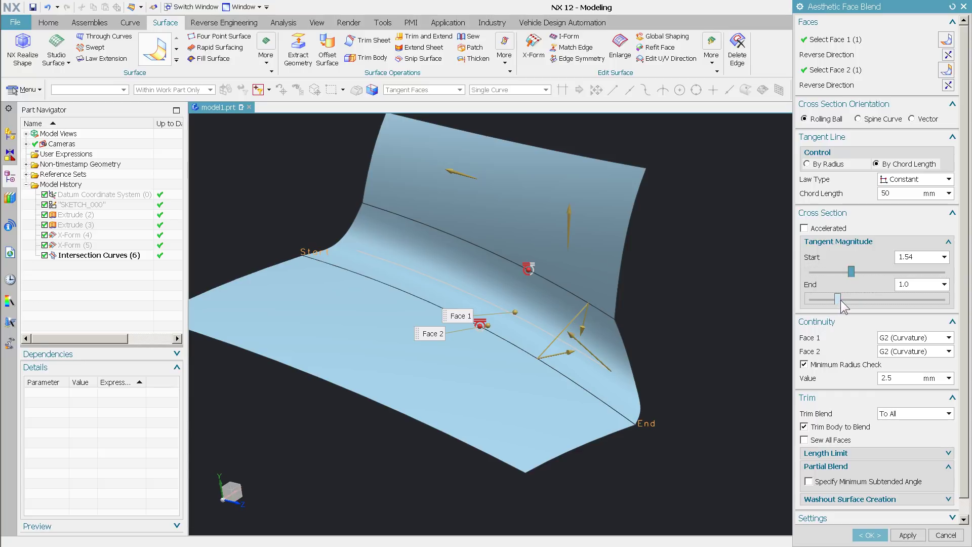
{"action": "left_click_drag", "start_coordinate": [837, 299], "coordinate": [849, 302]}
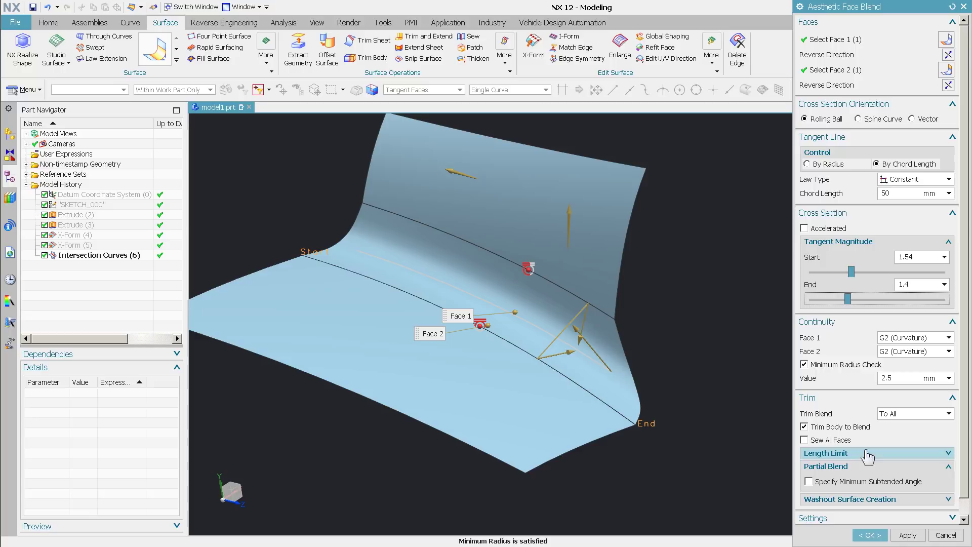
{"action": "left_click", "coordinate": [946, 535]}
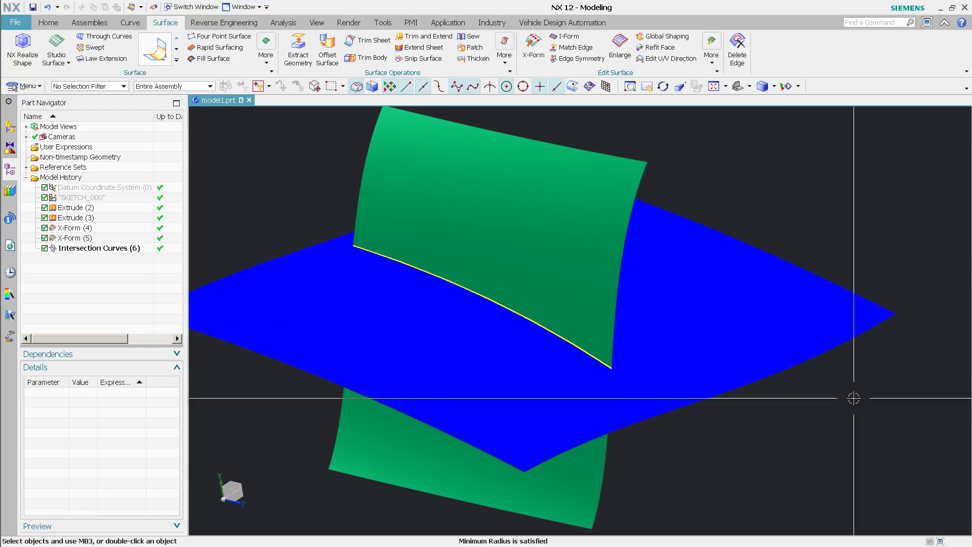
Step: Start a Law-type Styled Blend with the green curved sheet as Face Chain 1
{"action": "left_click", "coordinate": [177, 59]}
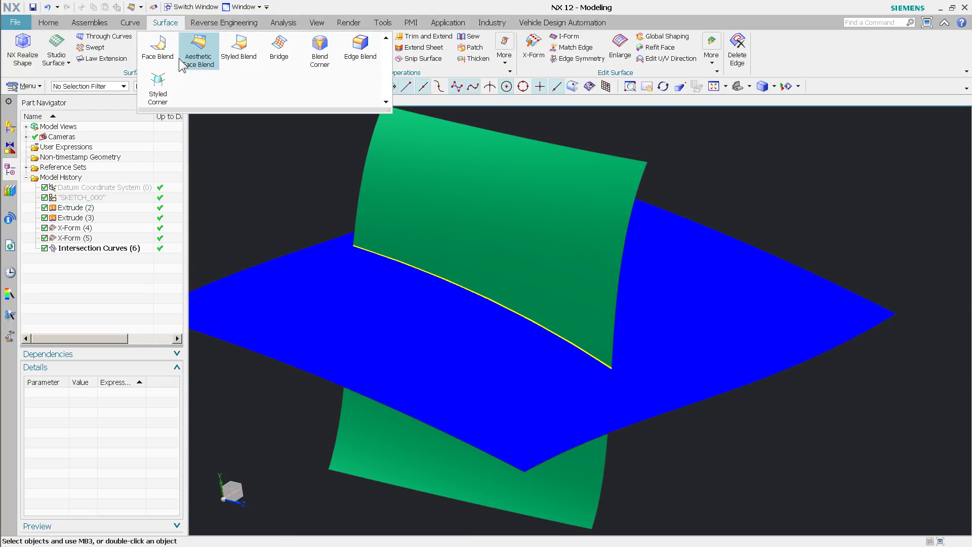
{"action": "left_click", "coordinate": [235, 57]}
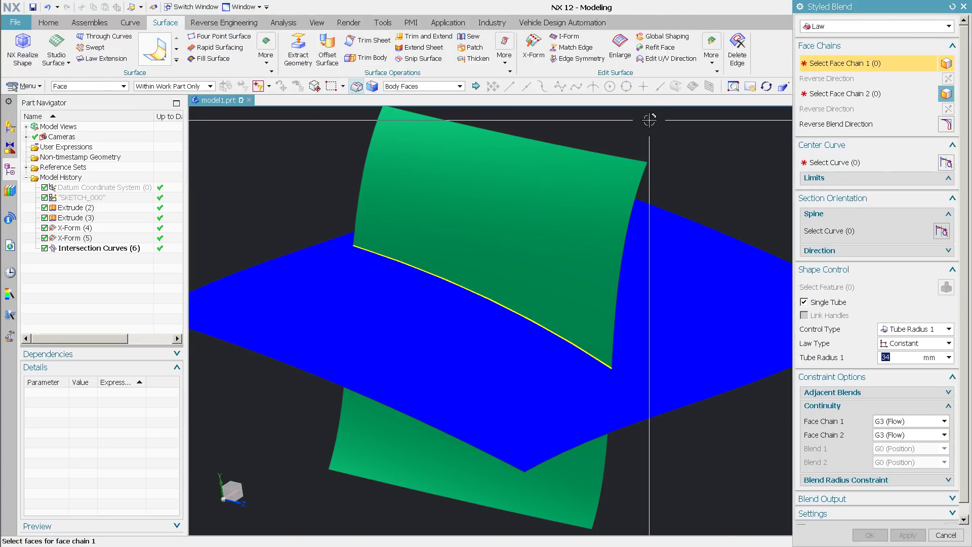
{"action": "left_click", "coordinate": [854, 30]}
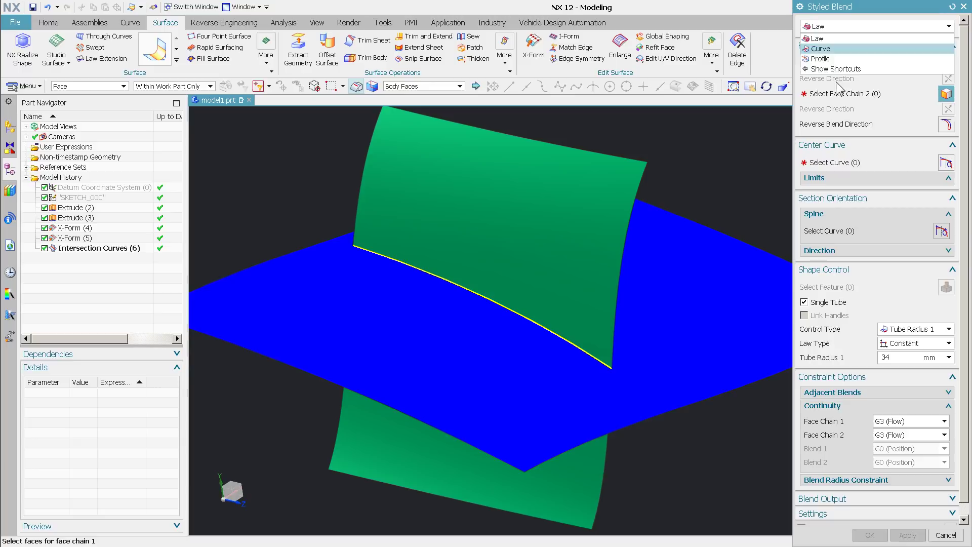
{"action": "left_click", "coordinate": [889, 119]}
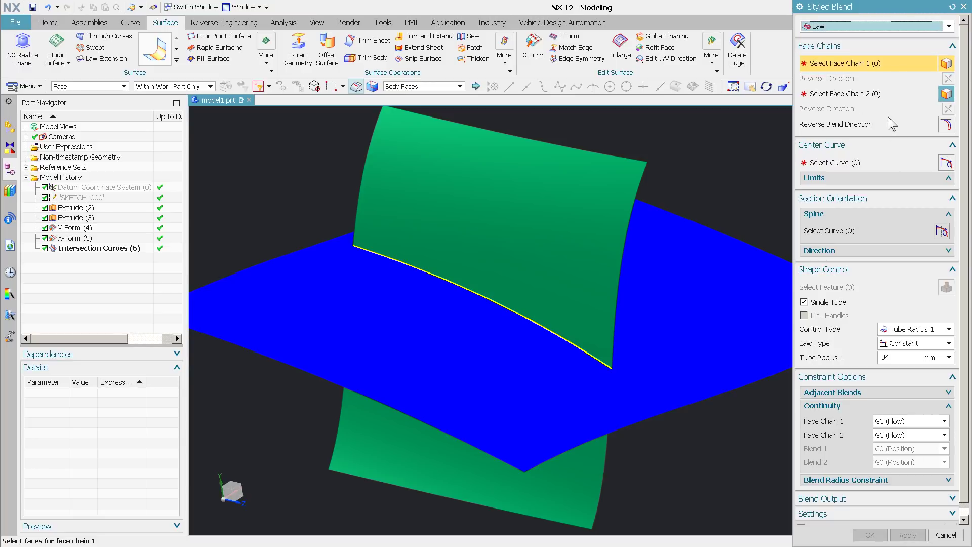
{"action": "left_click", "coordinate": [529, 184]}
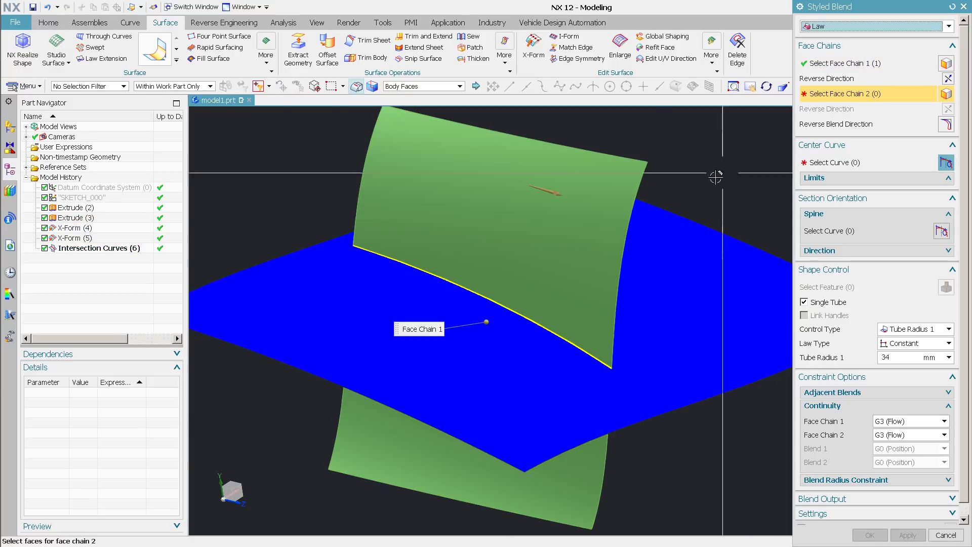
Step: Pick the blue sheet as Face Chain 2, flip both chain directions, and begin center curve selection
{"action": "left_click", "coordinate": [656, 258]}
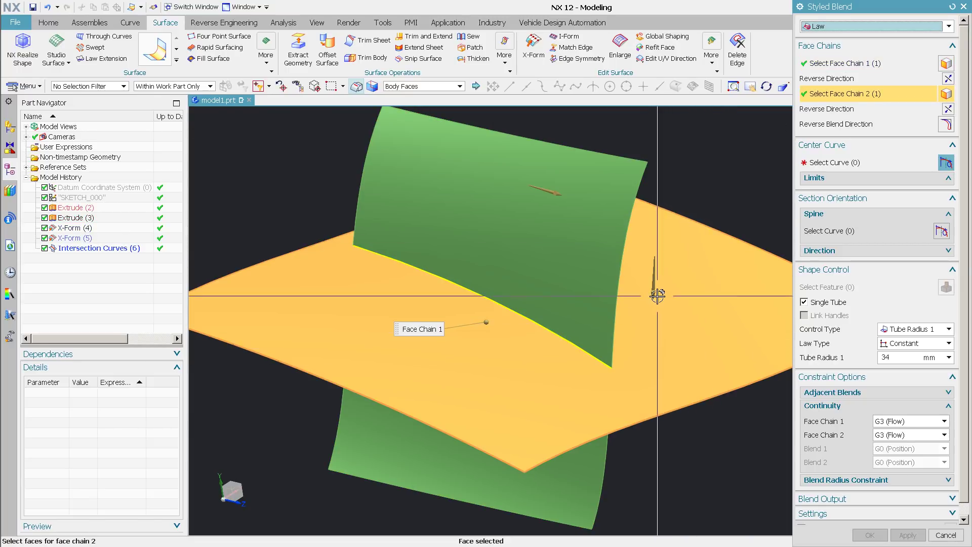
{"action": "double_click", "coordinate": [653, 280]}
{"action": "double_click", "coordinate": [558, 188]}
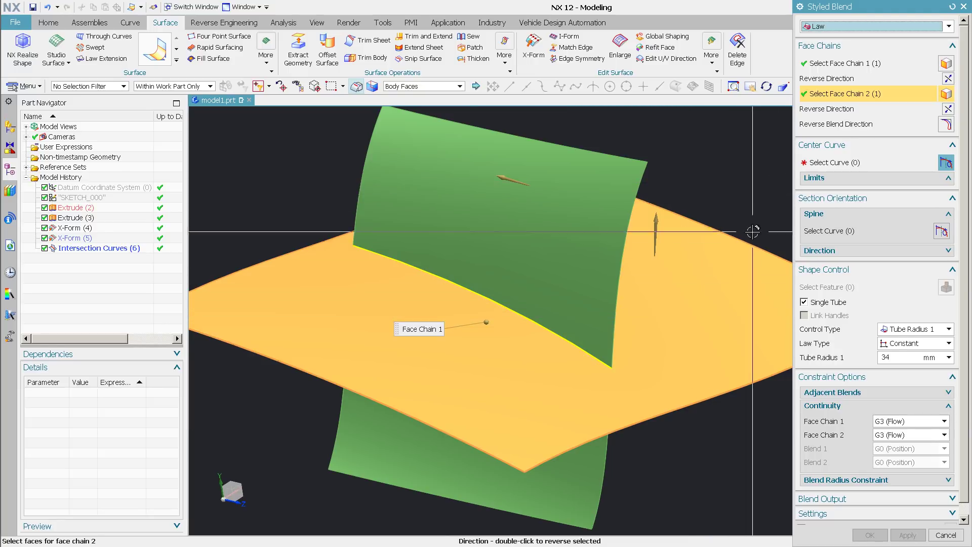
{"action": "left_click", "coordinate": [835, 160]}
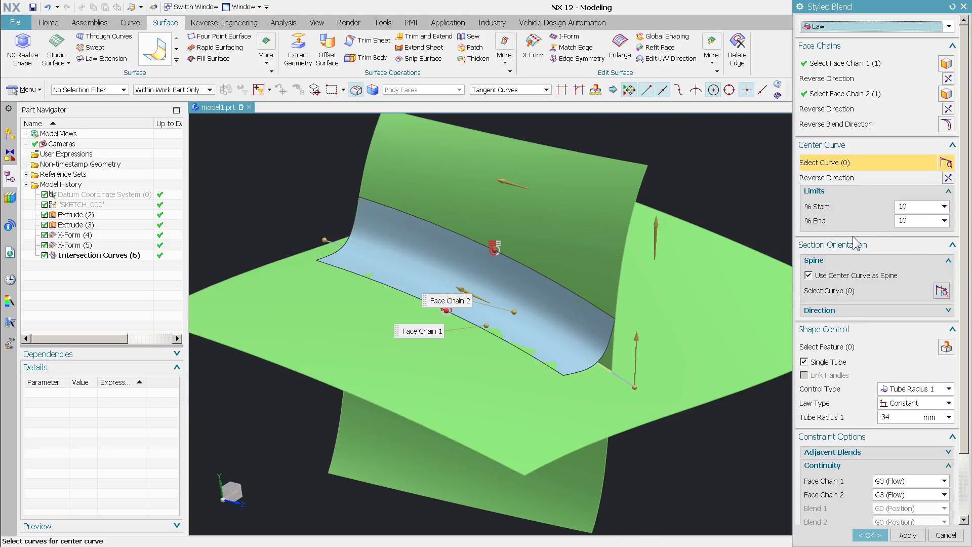
Step: Toggle the center curve direction three times, ending back at the original direction
{"action": "left_click", "coordinate": [947, 177]}
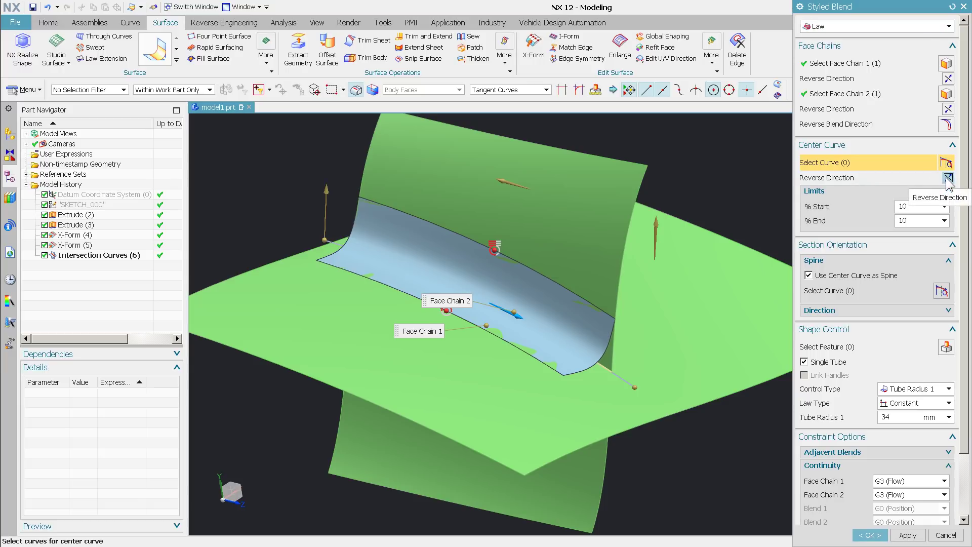
{"action": "left_click", "coordinate": [947, 178]}
{"action": "left_click", "coordinate": [947, 178]}
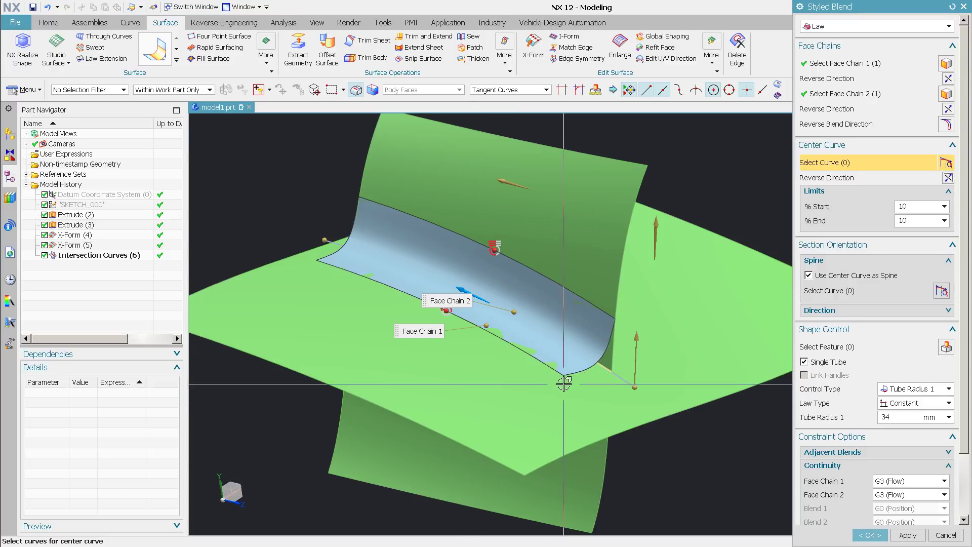
Step: Pick and then remove the intersection curve as spine, and show the face chain direction options
{"action": "left_click", "coordinate": [820, 293]}
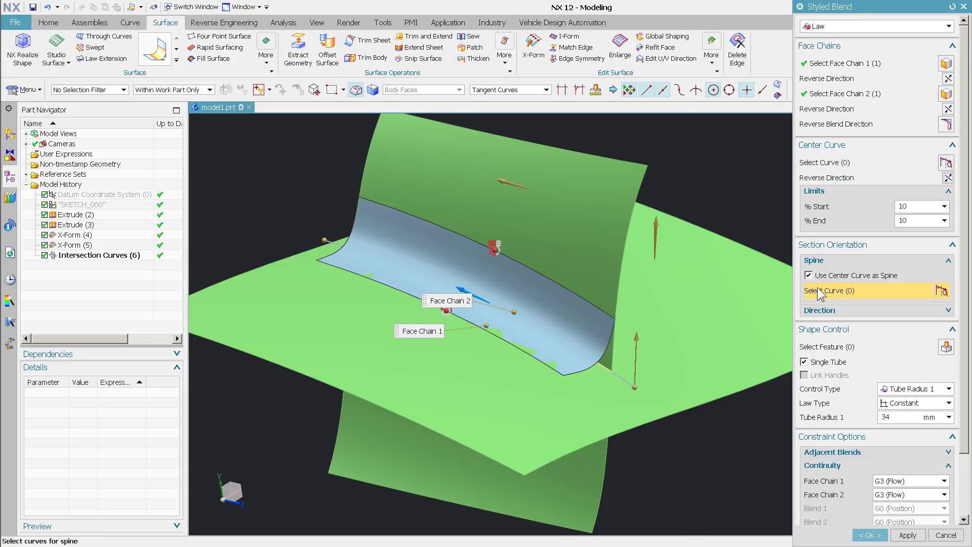
{"action": "left_click", "coordinate": [612, 365]}
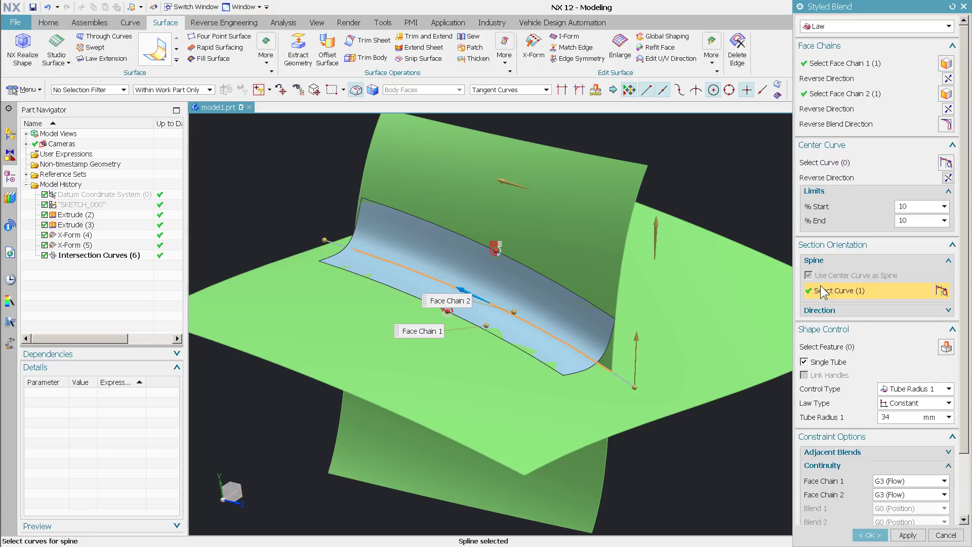
{"action": "left_click", "coordinate": [580, 355], "text": "shift"}
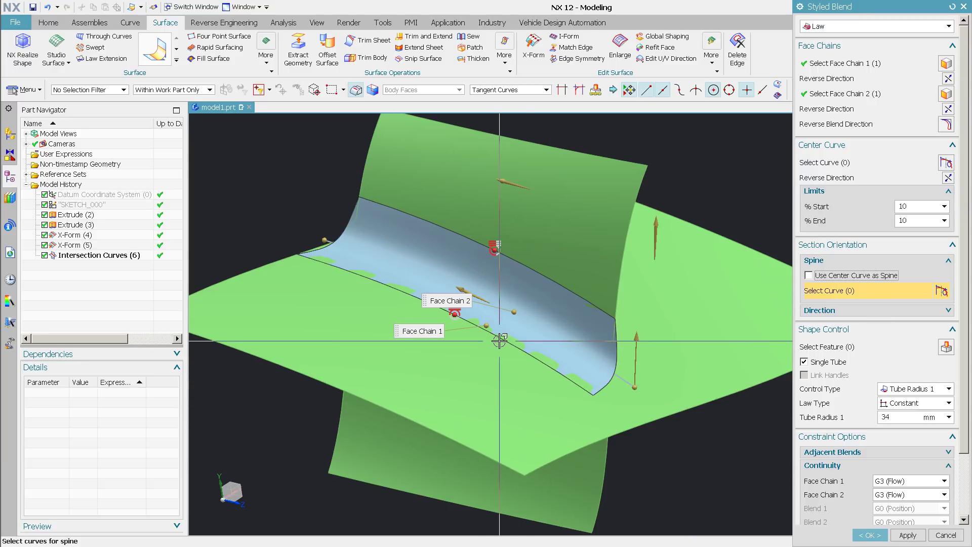
{"action": "left_click", "coordinate": [847, 312]}
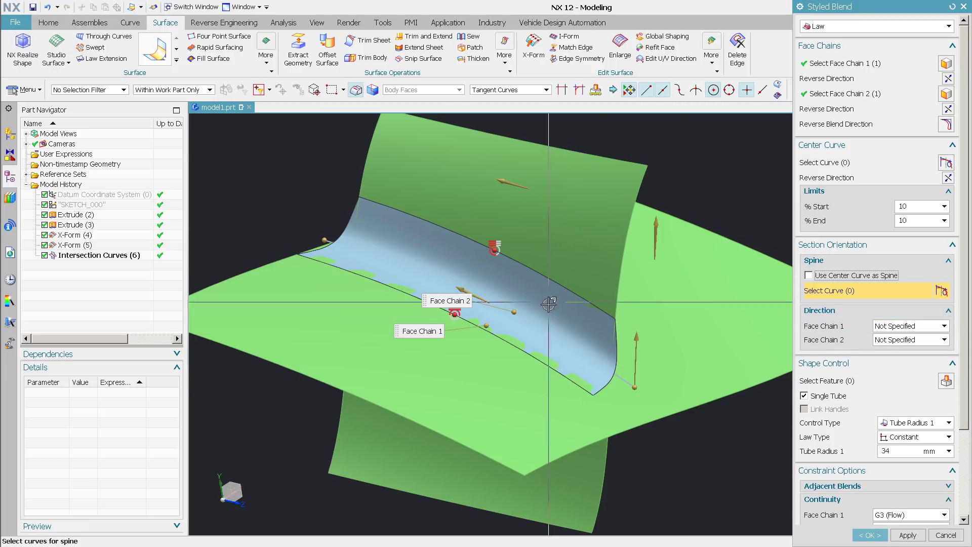
Step: Set the directions of both face chain 1 and face chain 2 to Iso Curve U
{"action": "left_click", "coordinate": [911, 326]}
{"action": "left_click", "coordinate": [896, 340]}
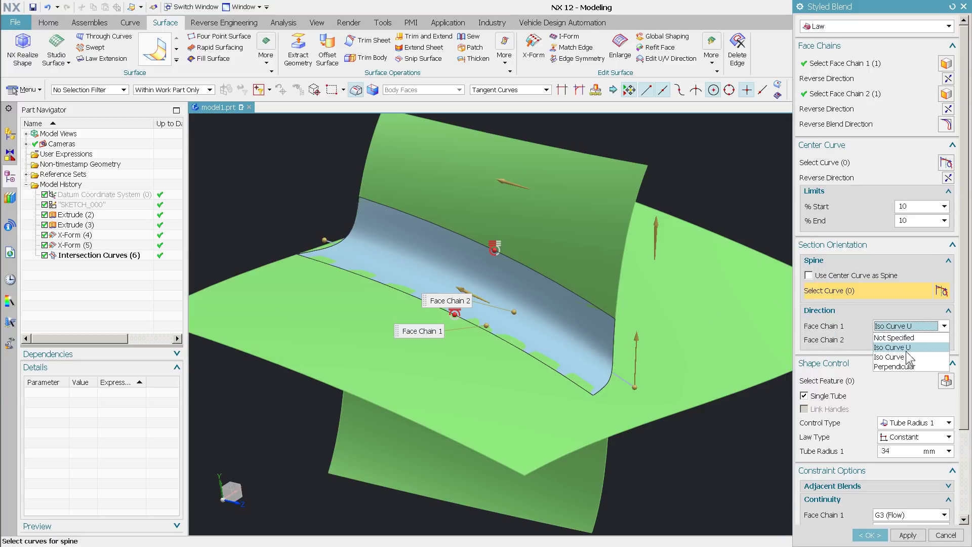
{"action": "left_click", "coordinate": [911, 340]}
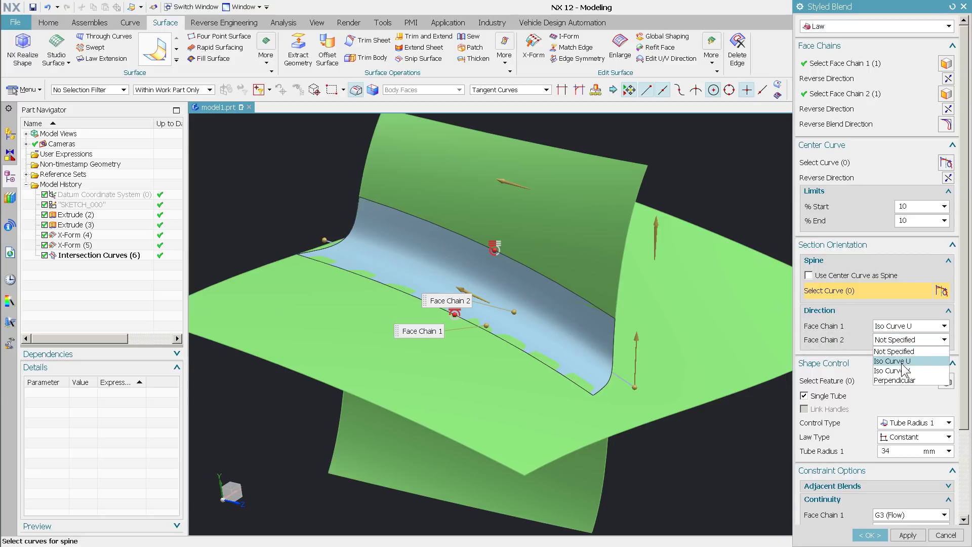
{"action": "left_click", "coordinate": [892, 361]}
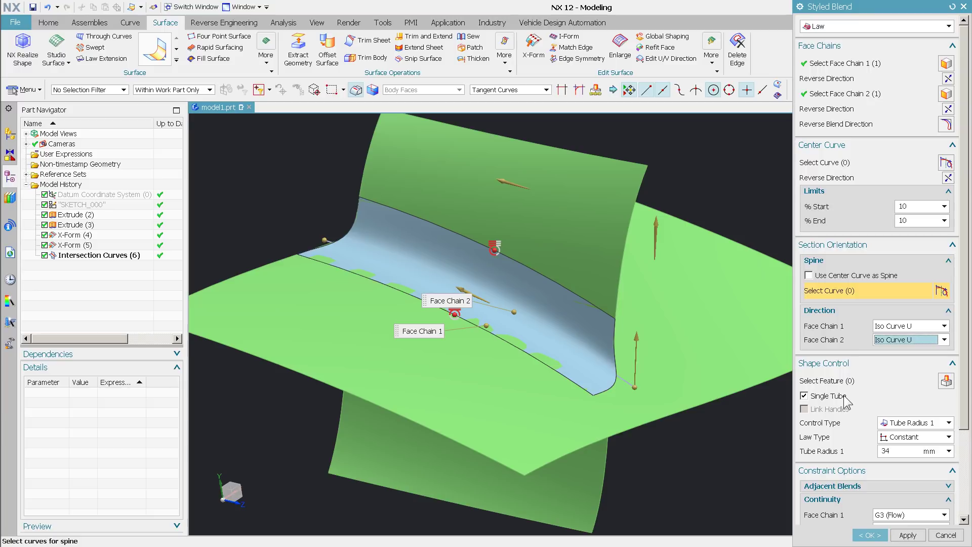
Step: Try the Depth and Skew control types, dragging the skew off centre and back to 50
{"action": "left_click", "coordinate": [921, 428]}
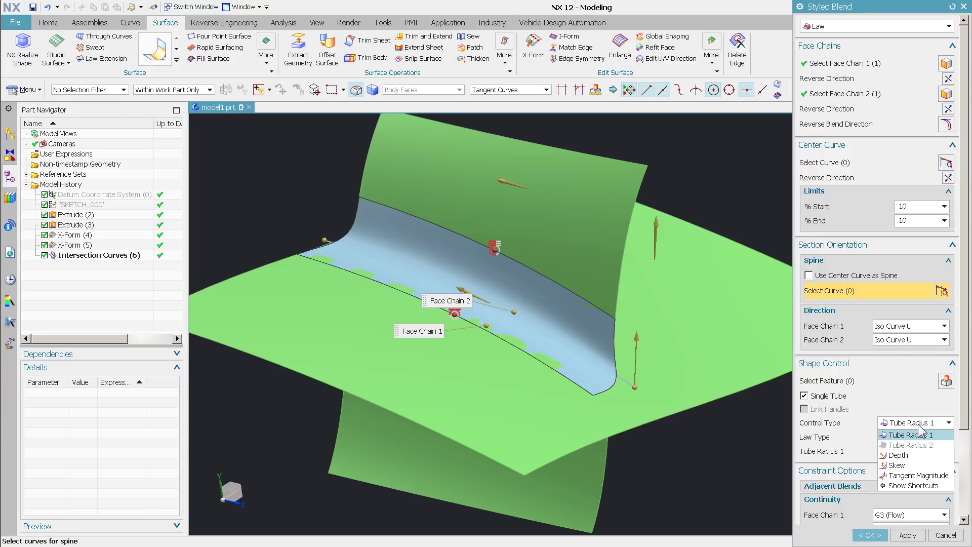
{"action": "left_click", "coordinate": [914, 456]}
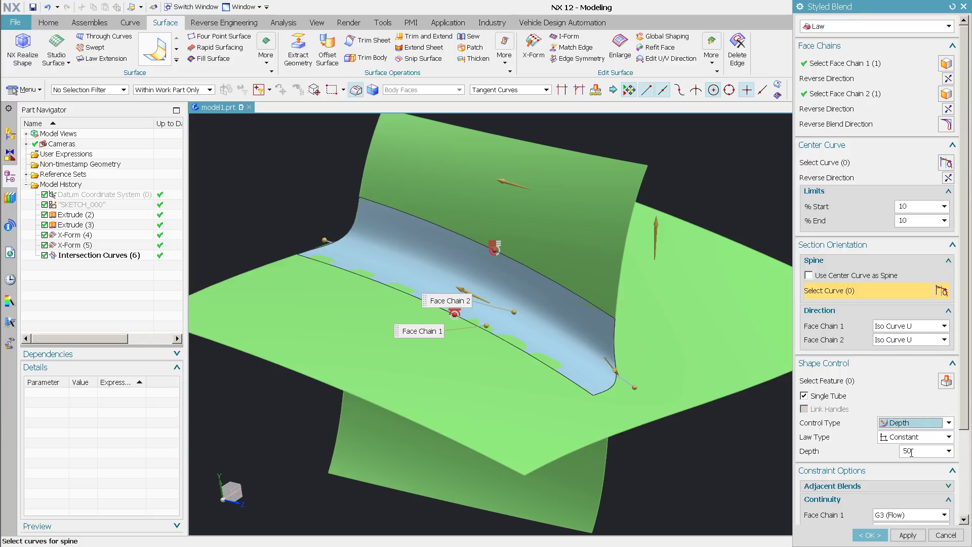
{"action": "left_click", "coordinate": [906, 427]}
{"action": "left_click", "coordinate": [914, 470]}
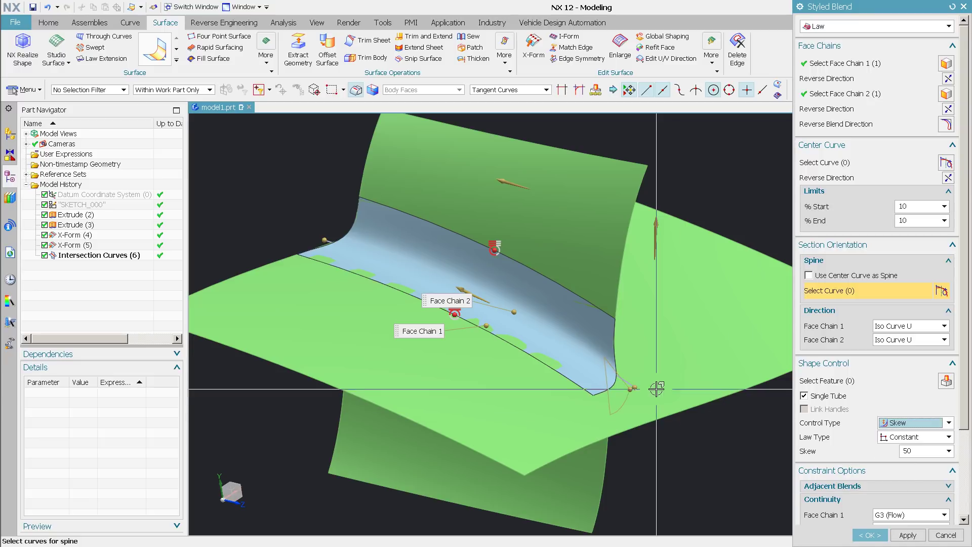
{"action": "mouse_move", "coordinate": [631, 388]}
{"action": "left_mouse_down"}
{"action": "mouse_move", "coordinate": [622, 399]}
{"action": "mouse_move", "coordinate": [633, 388]}
{"action": "left_mouse_up"}
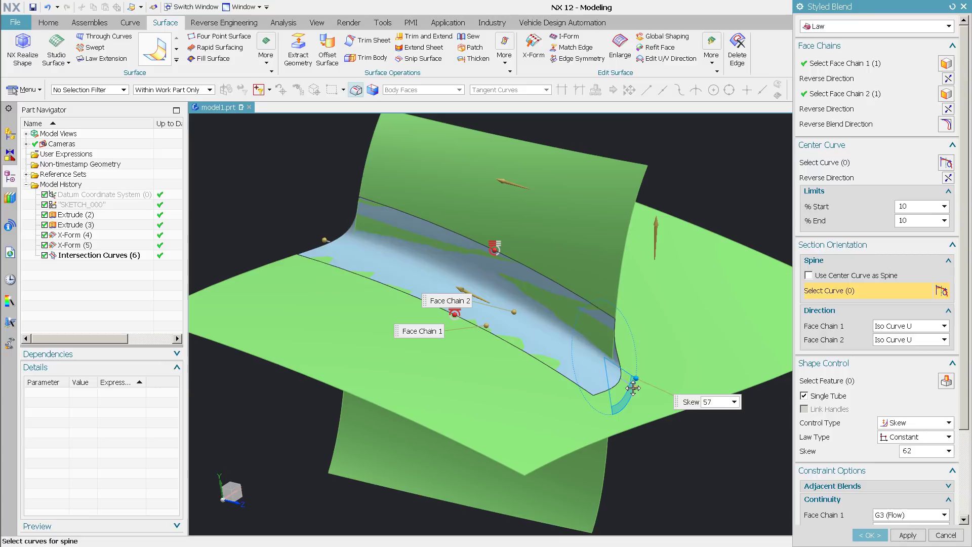
{"action": "left_click_drag", "start_coordinate": [633, 389], "coordinate": [629, 390]}
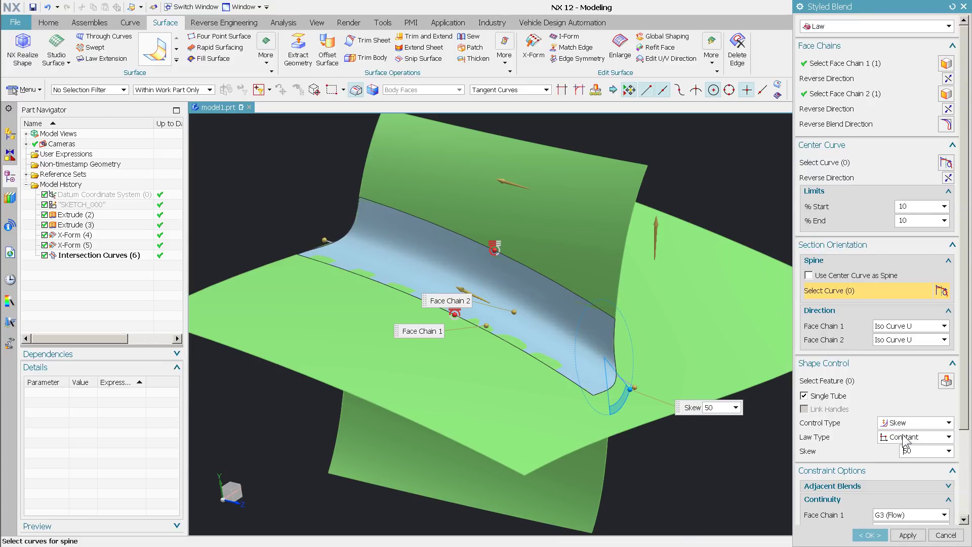
Step: Return the control type to Tube Radius and drag the radius to 56 mm
{"action": "left_click", "coordinate": [907, 423]}
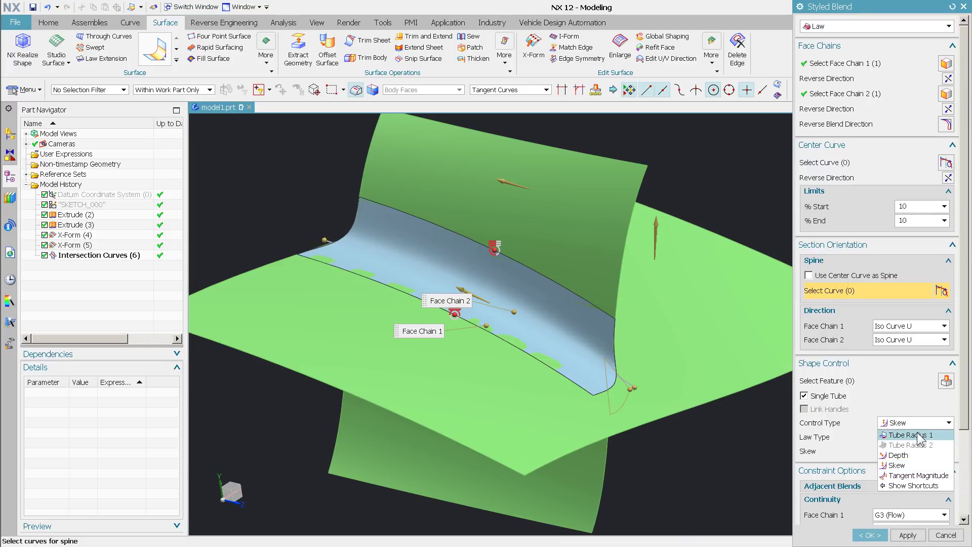
{"action": "left_click", "coordinate": [917, 435]}
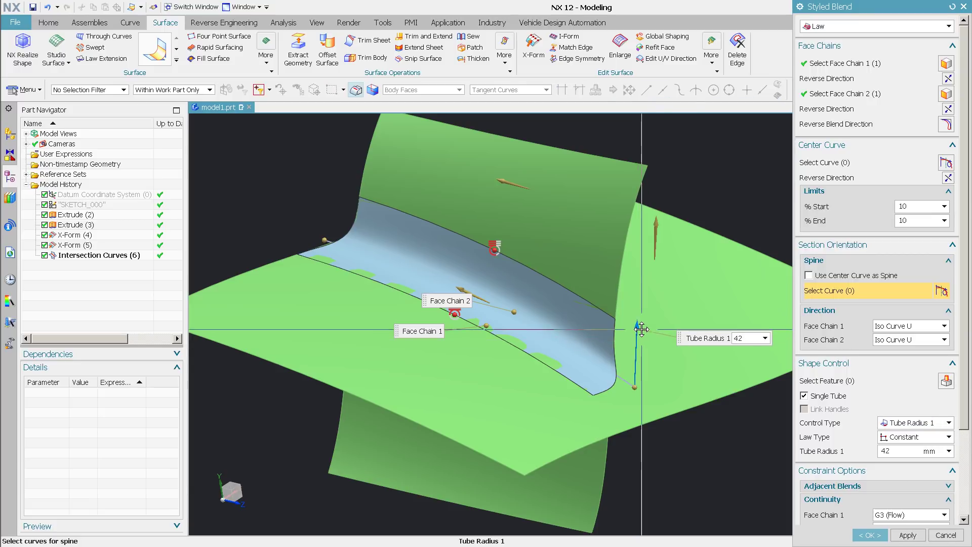
{"action": "left_click_drag", "start_coordinate": [641, 329], "coordinate": [682, 355]}
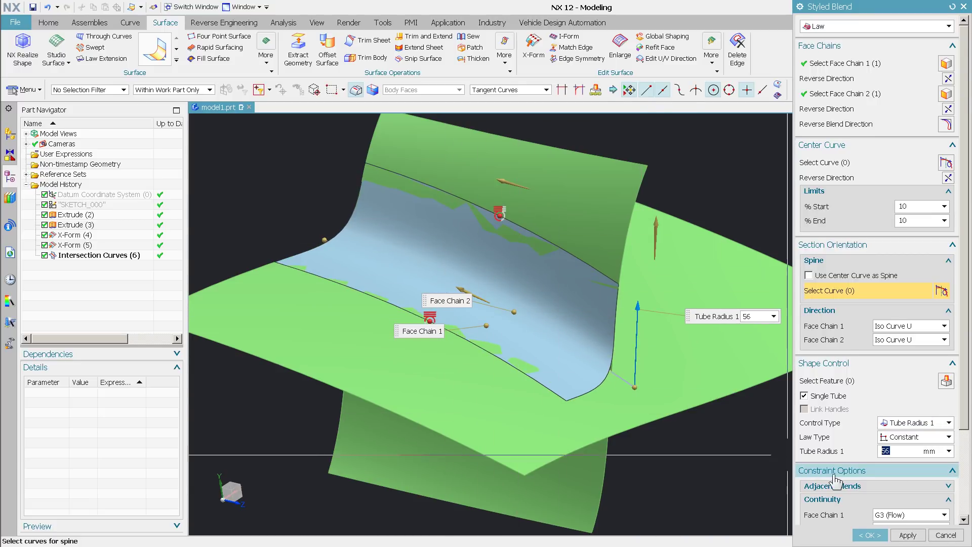
{"action": "scroll", "coordinate": [836, 479], "scroll_direction": "down", "scroll_amount": 3}
{"action": "left_click", "coordinate": [917, 410]}
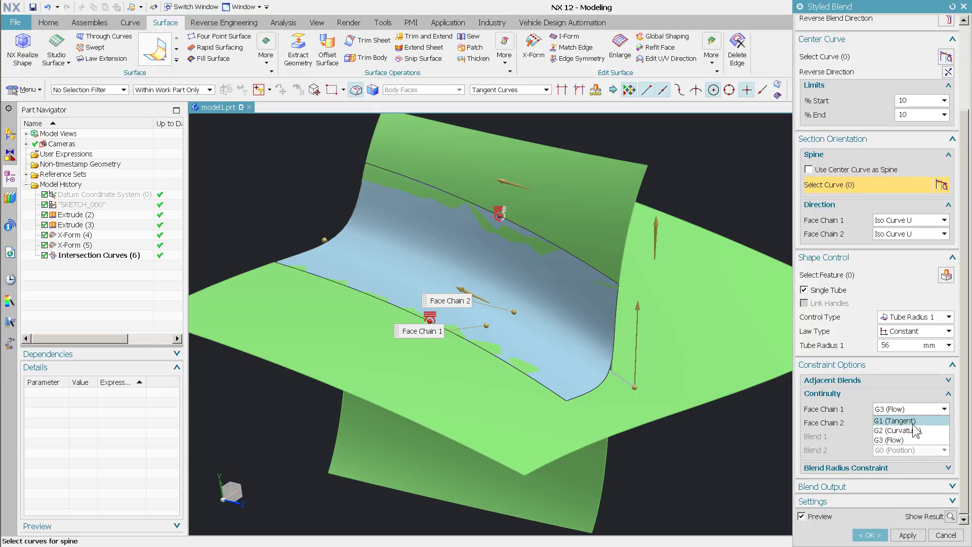
{"action": "left_click", "coordinate": [903, 386]}
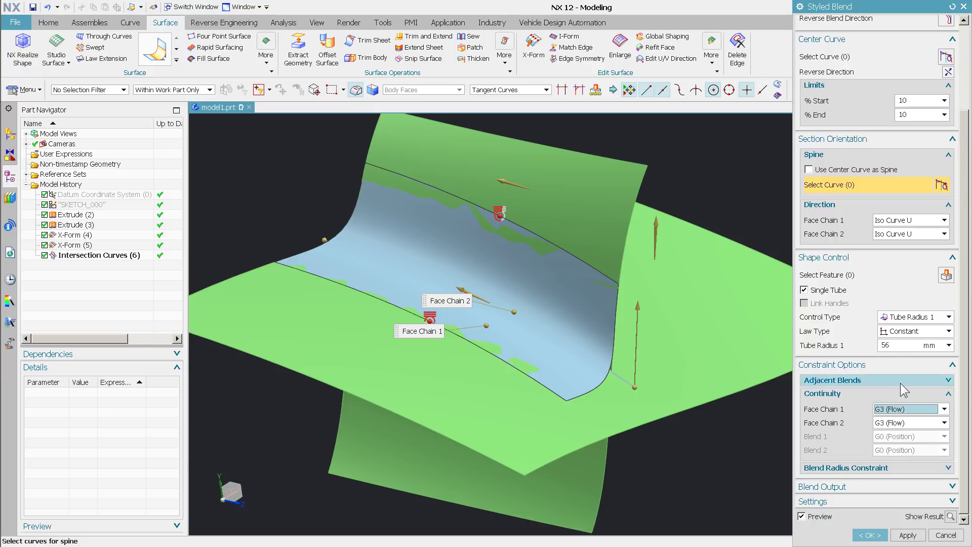
{"action": "left_click", "coordinate": [893, 492]}
{"action": "left_click", "coordinate": [894, 482]}
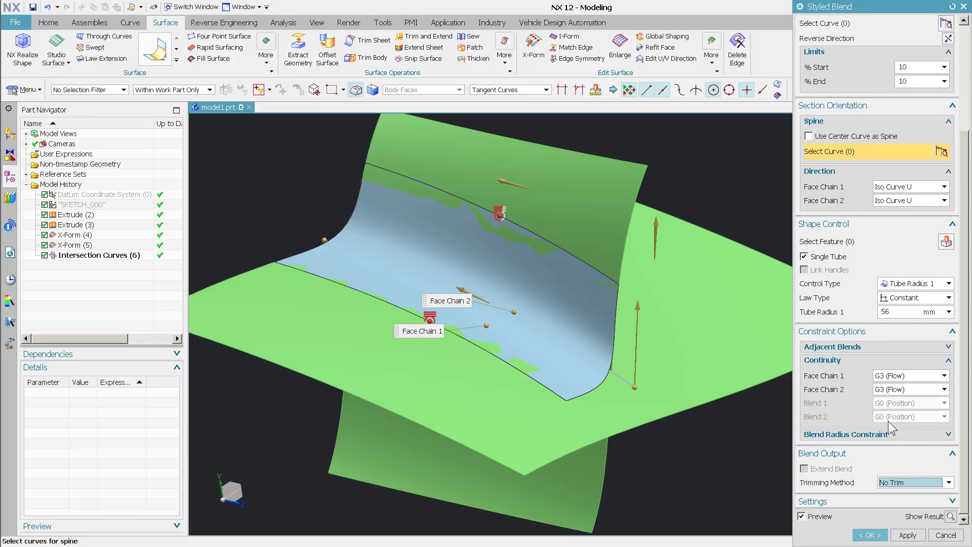
{"action": "scroll", "coordinate": [888, 421], "scroll_direction": "up", "scroll_amount": 3}
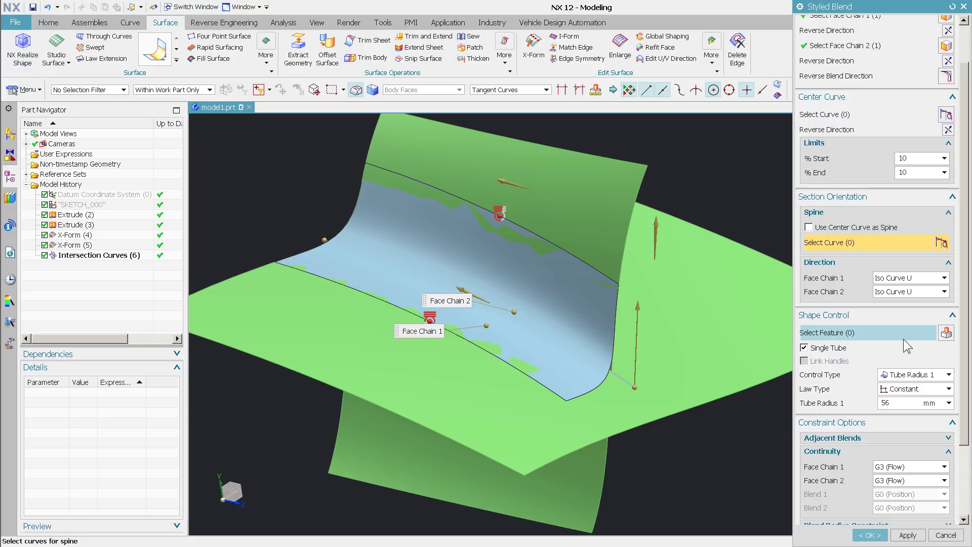
{"action": "scroll", "coordinate": [911, 243], "scroll_direction": "up", "scroll_amount": 2}
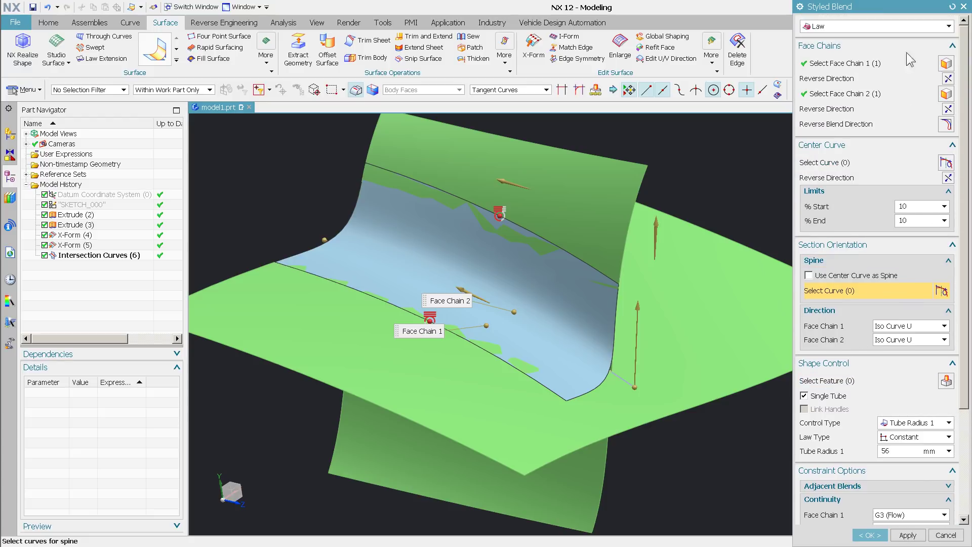
{"action": "scroll", "coordinate": [900, 388], "scroll_direction": "down", "scroll_amount": 3}
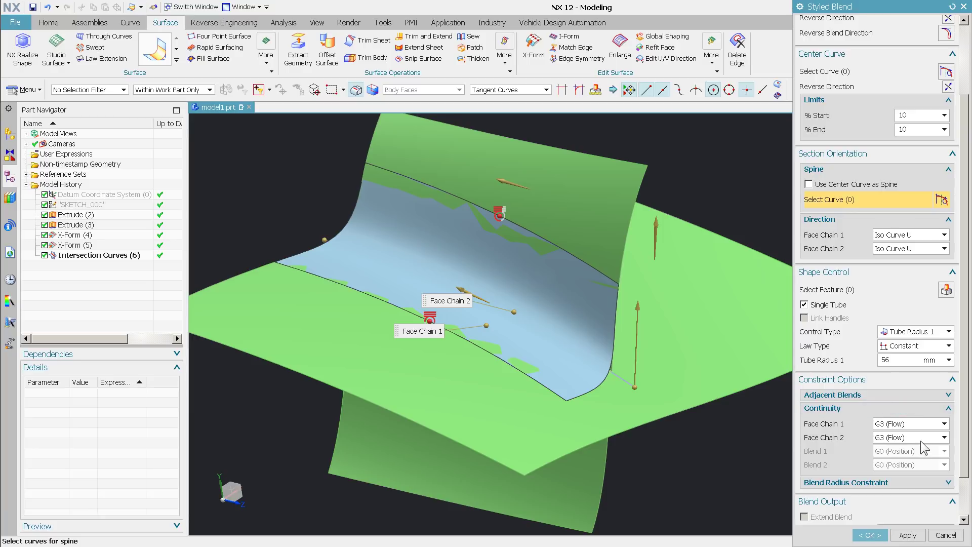
{"action": "scroll", "coordinate": [912, 426], "scroll_direction": "up", "scroll_amount": 4}
{"action": "left_click", "coordinate": [863, 27]}
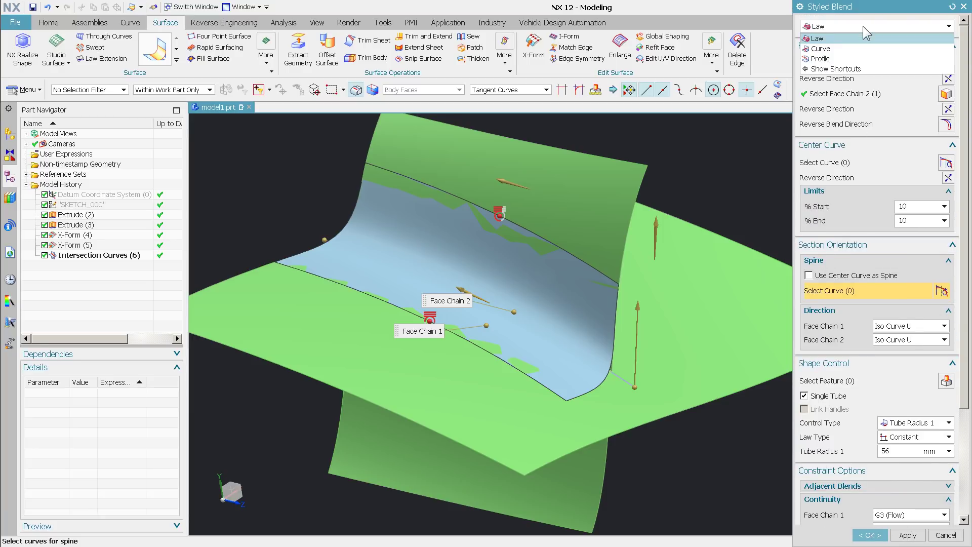
Step: Change the Styled Blend type from Law to Curve and begin selecting Curve Set 1
{"action": "left_click", "coordinate": [861, 47]}
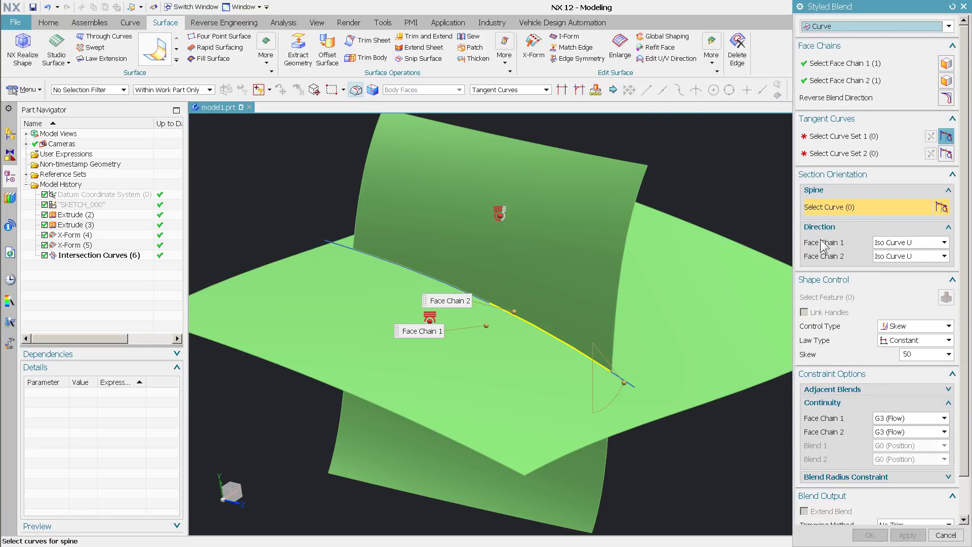
{"action": "left_click", "coordinate": [869, 139]}
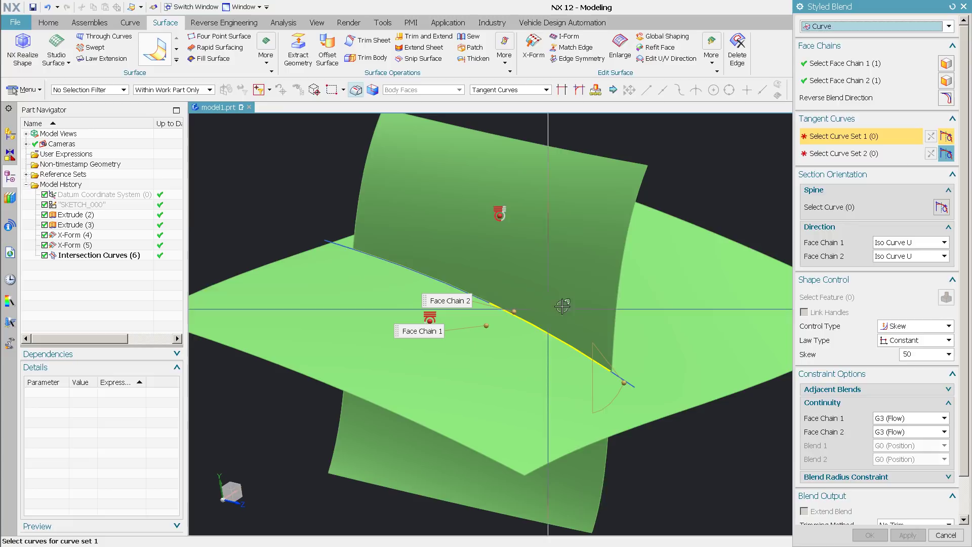
Step: Cancel the Styled Blend, leaving the two sheets unblended
{"action": "left_click", "coordinate": [943, 534]}
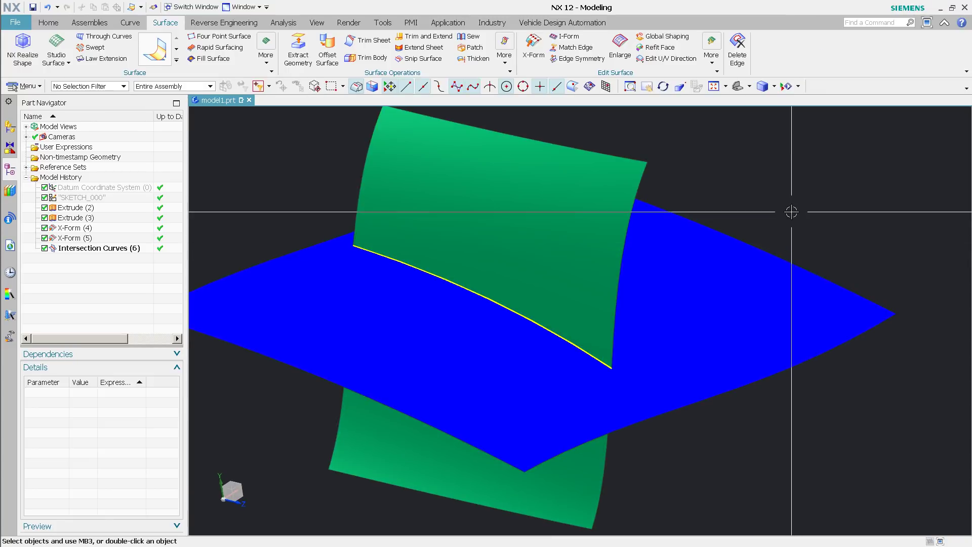
{"action": "left_click", "coordinate": [130, 21]}
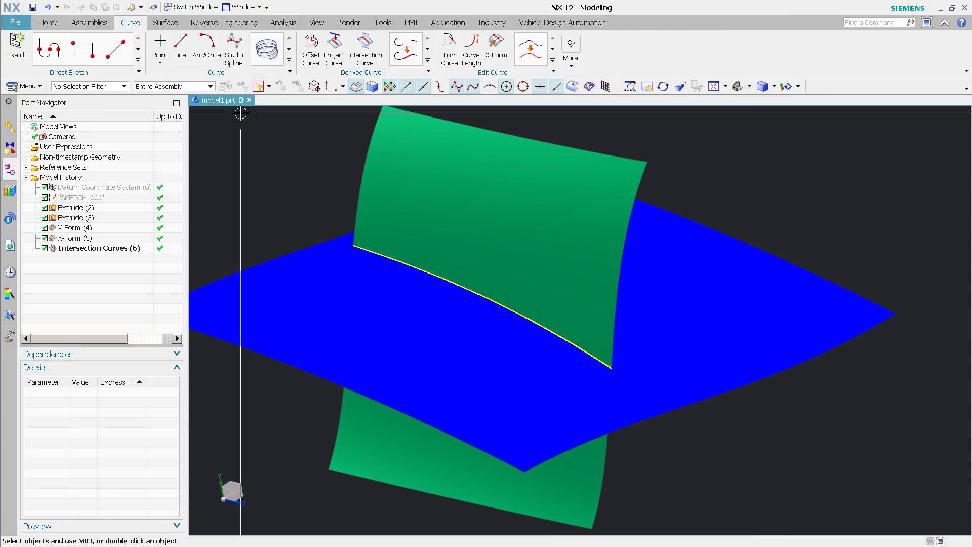
{"action": "left_click", "coordinate": [401, 53]}
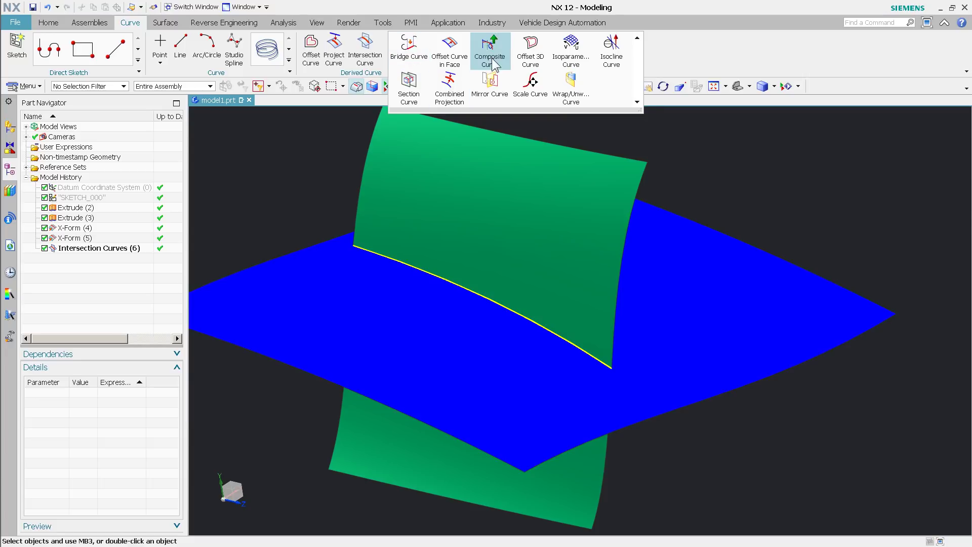
{"action": "left_click", "coordinate": [451, 54]}
Step: Offset the intersection curve 60 mm onto the flat blue sheet
{"action": "left_click", "coordinate": [497, 302]}
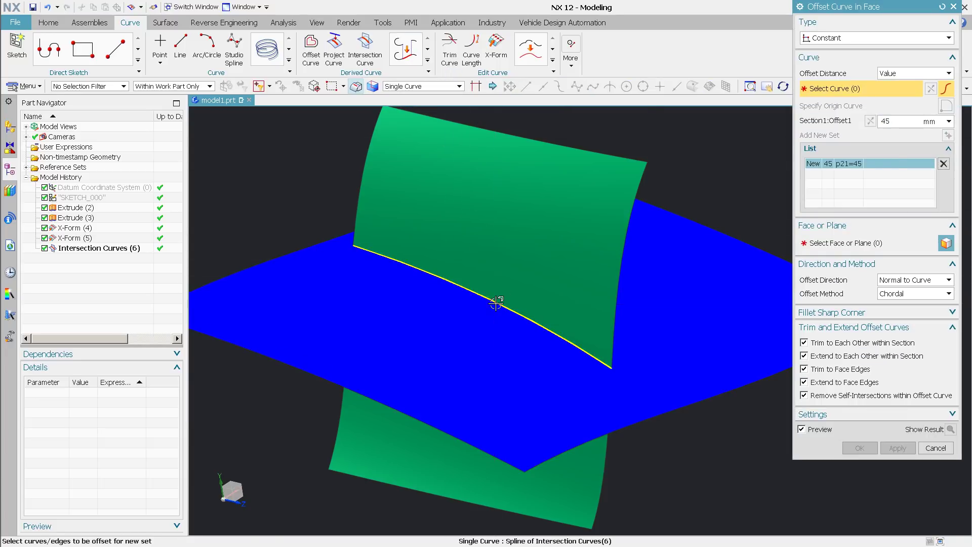
{"action": "left_click", "coordinate": [837, 242]}
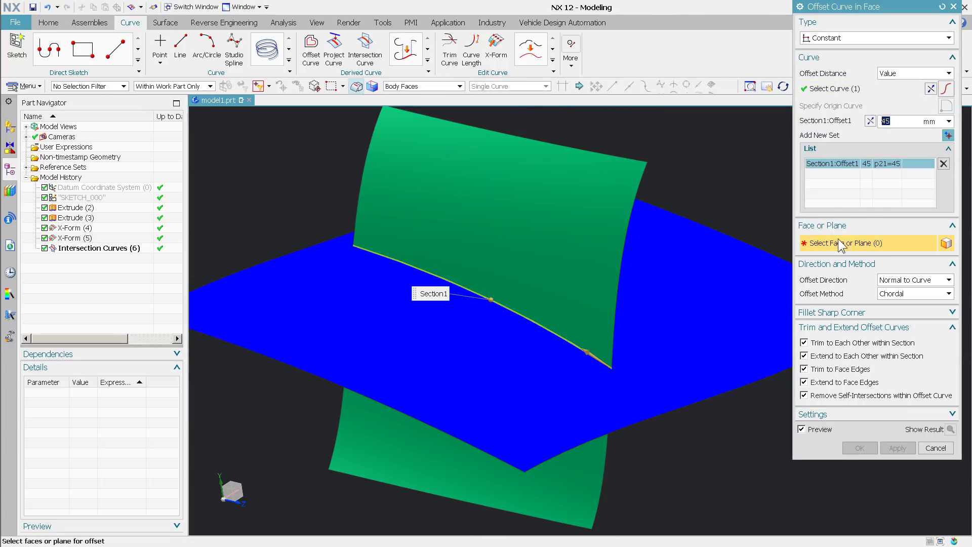
{"action": "left_click", "coordinate": [651, 300]}
{"action": "left_click_drag", "start_coordinate": [480, 340], "coordinate": [463, 343]}
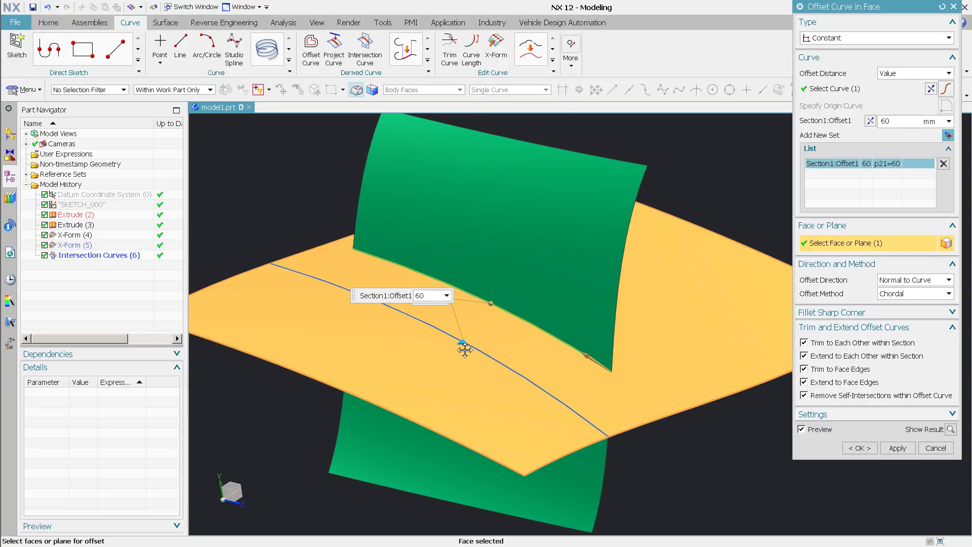
{"action": "left_click", "coordinate": [857, 449]}
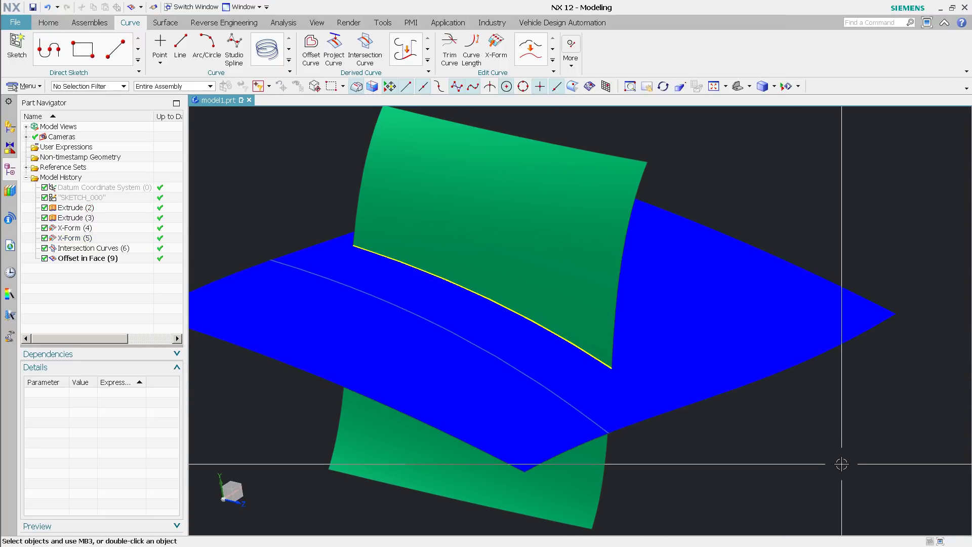
{"action": "middle_click_drag", "start_coordinate": [813, 462], "coordinate": [781, 463]}
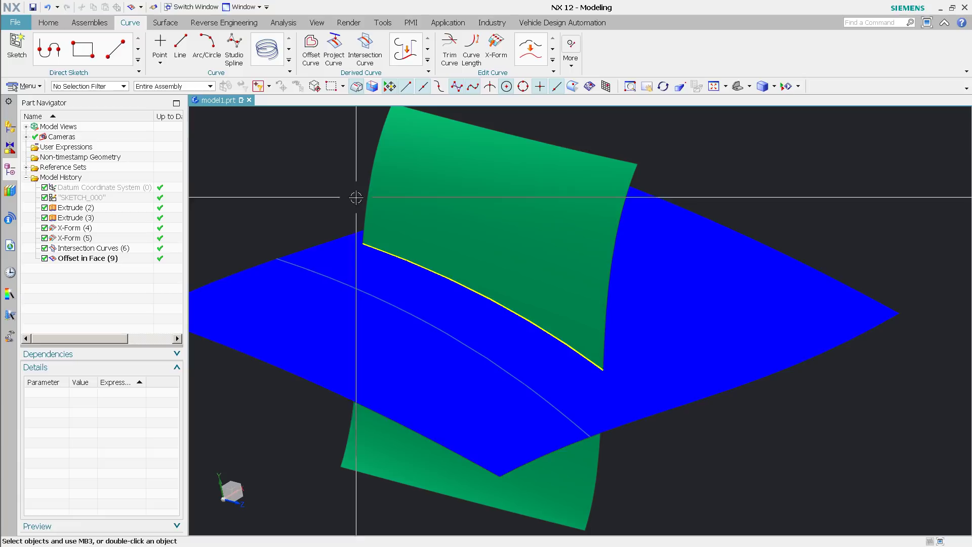
Step: Start a new Styled Blend with its type set to Curve
{"action": "left_click", "coordinate": [165, 22]}
{"action": "left_click", "coordinate": [179, 58]}
{"action": "left_click", "coordinate": [239, 53]}
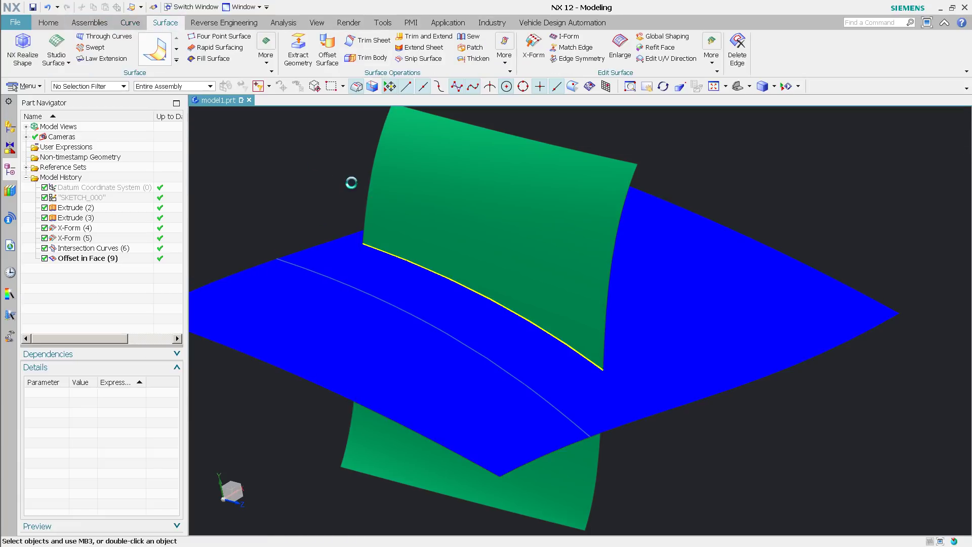
{"action": "left_click", "coordinate": [854, 28]}
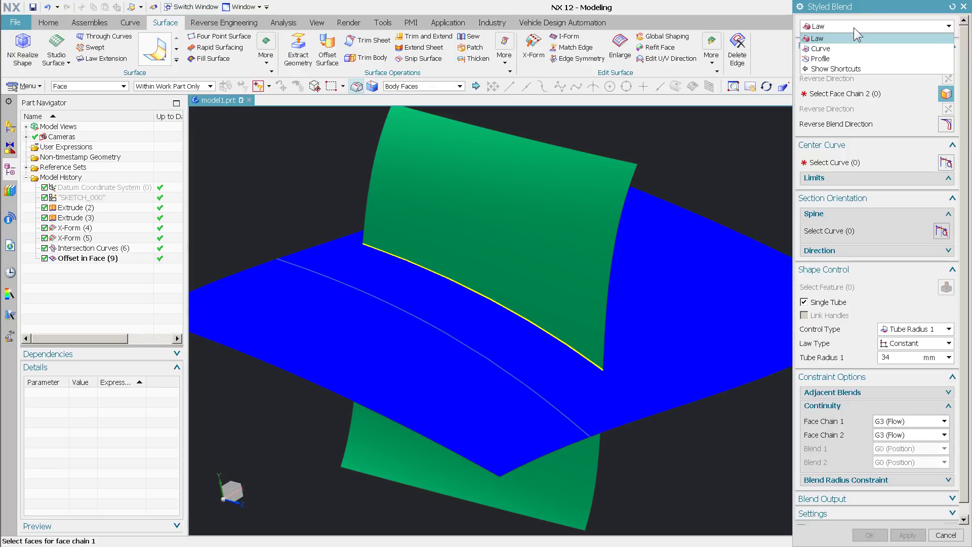
{"action": "left_click", "coordinate": [850, 50]}
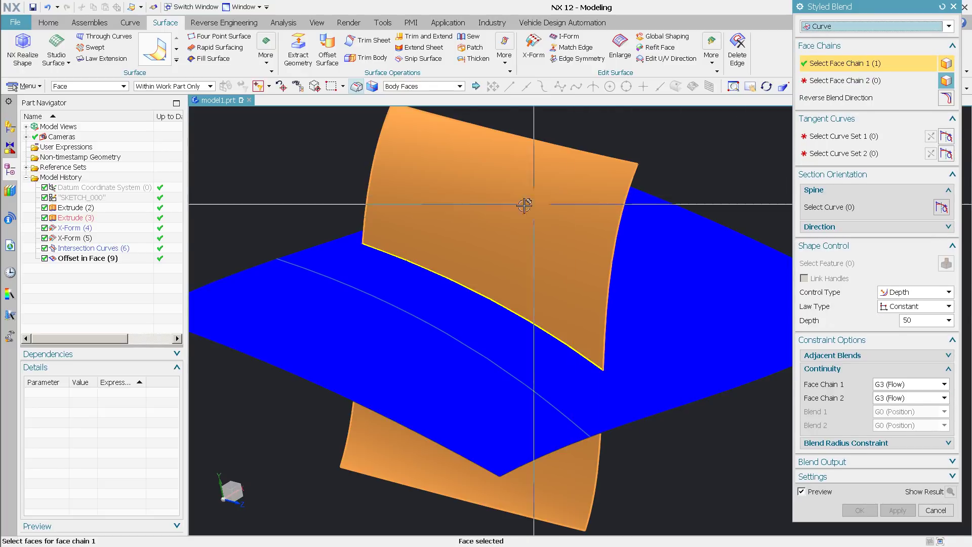
Step: Pick the green and blue sheets and the flat-sheet offset curve, then cancel the blend
{"action": "left_click", "coordinate": [406, 205]}
{"action": "left_click", "coordinate": [319, 267]}
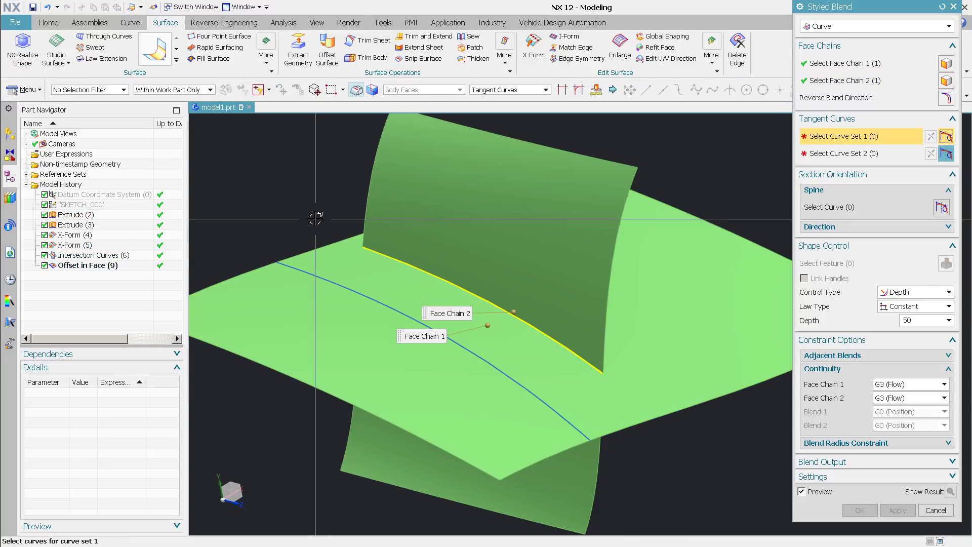
{"action": "left_click", "coordinate": [846, 159]}
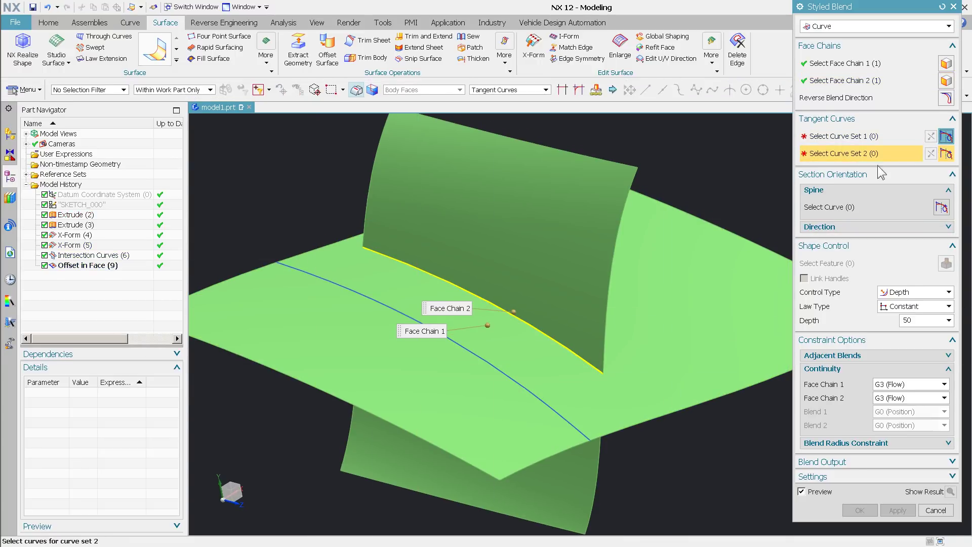
{"action": "left_click", "coordinate": [522, 388]}
{"action": "left_click", "coordinate": [835, 137]}
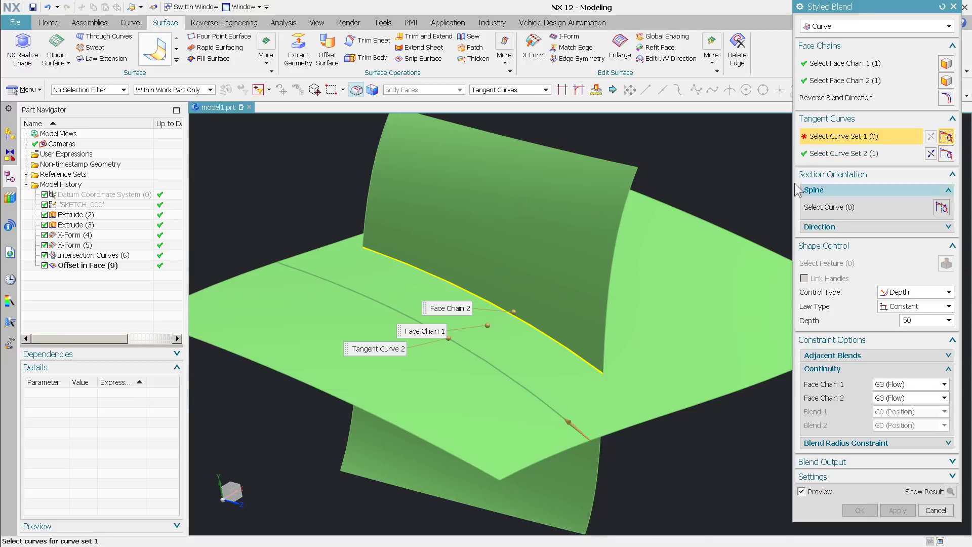
{"action": "left_click", "coordinate": [935, 510]}
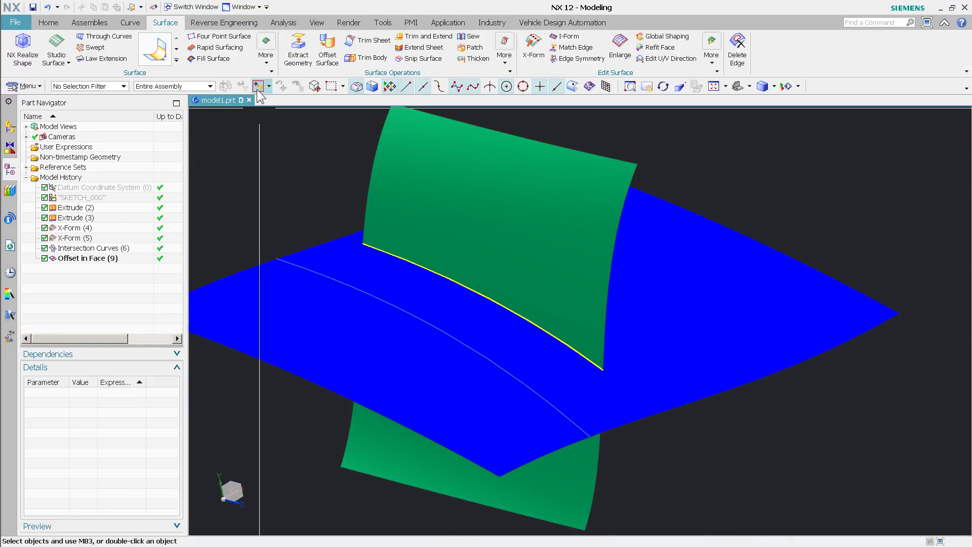
{"action": "left_click", "coordinate": [127, 22]}
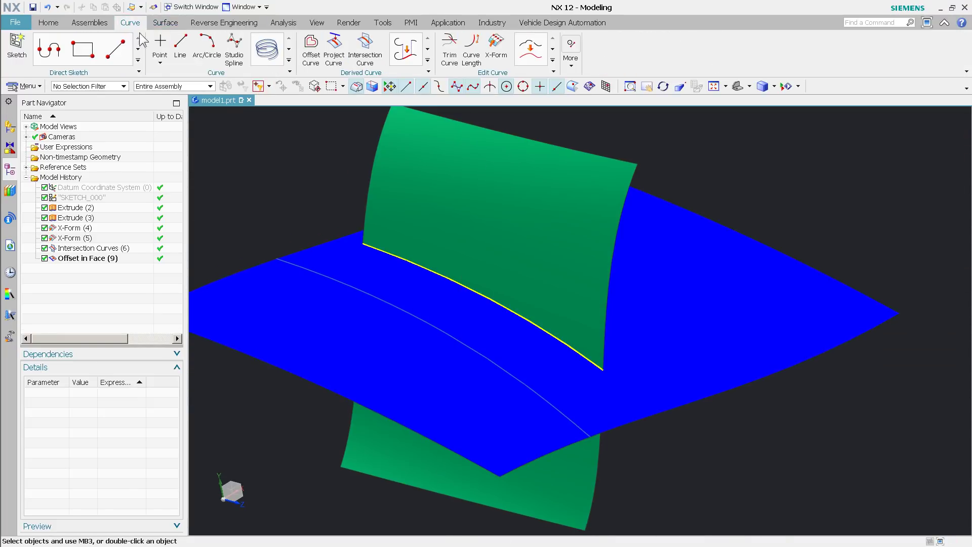
Step: Offset the intersection edge 38 mm onto the upright green sheet
{"action": "left_click", "coordinate": [427, 62]}
{"action": "left_click", "coordinate": [460, 106]}
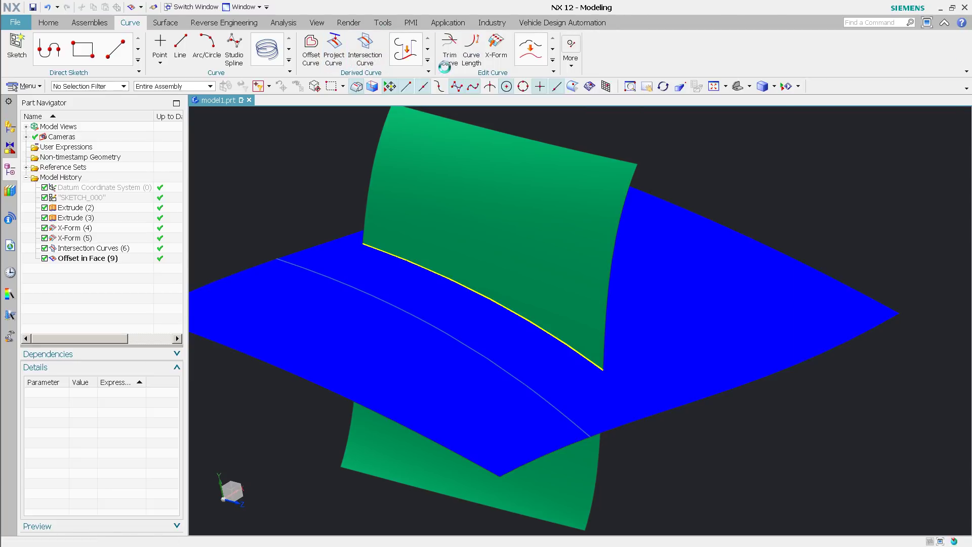
{"action": "left_click", "coordinate": [456, 280]}
{"action": "middle_click", "coordinate": [379, 207]}
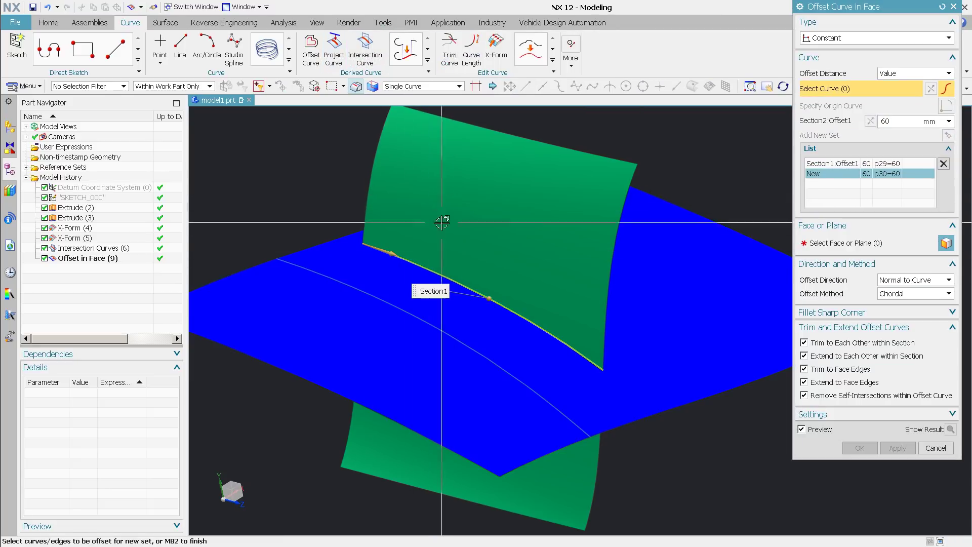
{"action": "left_click", "coordinate": [867, 241]}
{"action": "left_click", "coordinate": [631, 253]}
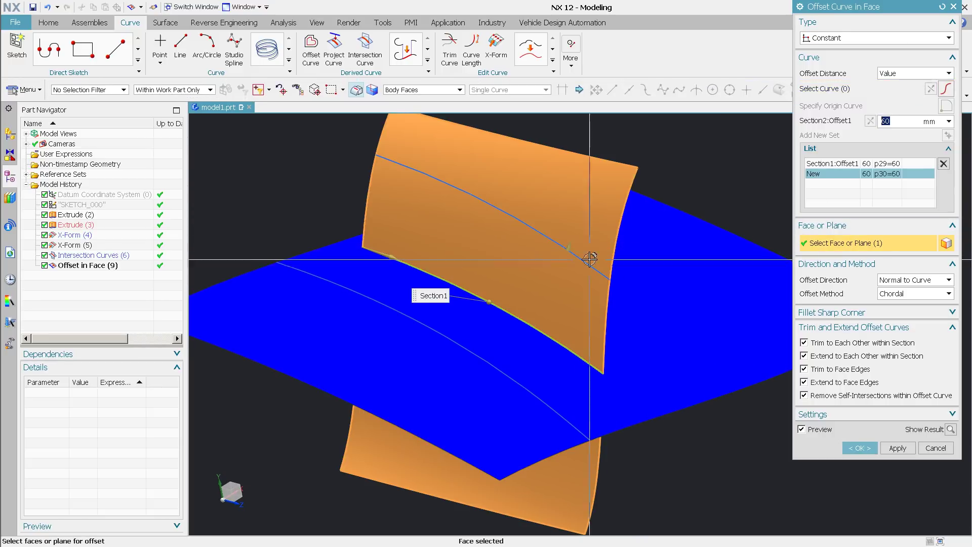
{"action": "left_click_drag", "start_coordinate": [576, 251], "coordinate": [559, 279]}
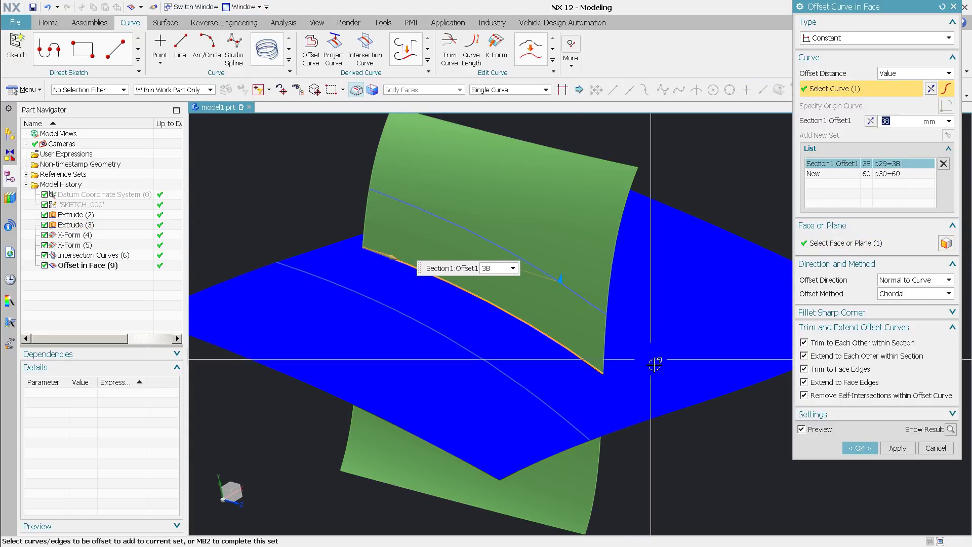
{"action": "left_click", "coordinate": [858, 448]}
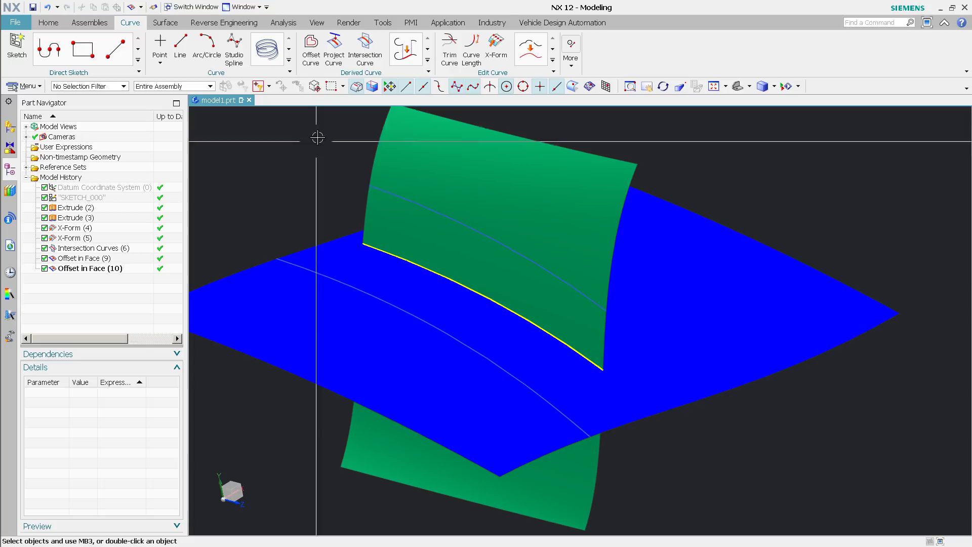
{"action": "left_click", "coordinate": [164, 22]}
Step: Start a Styled Blend with the flat and upright sheets as the two face chains
{"action": "left_click", "coordinate": [185, 67]}
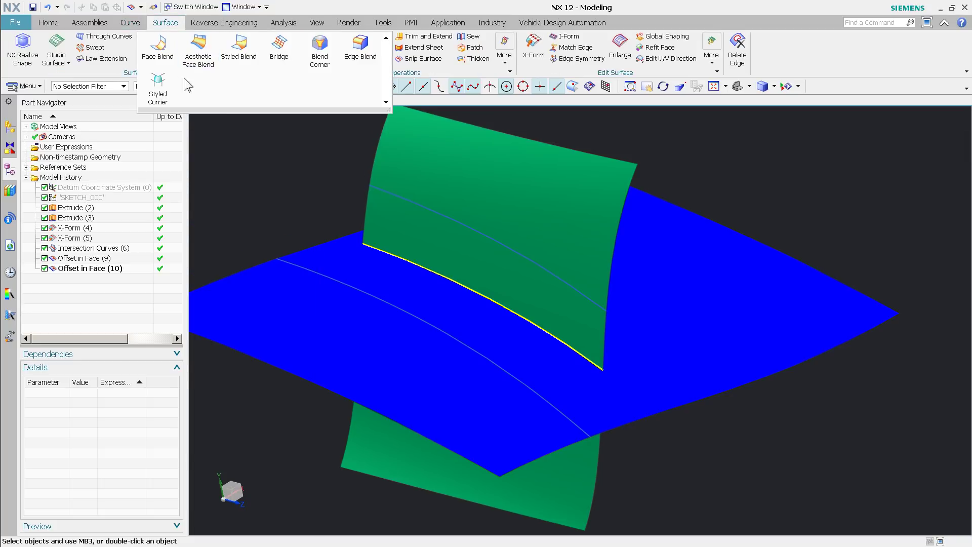
{"action": "left_click", "coordinate": [239, 49]}
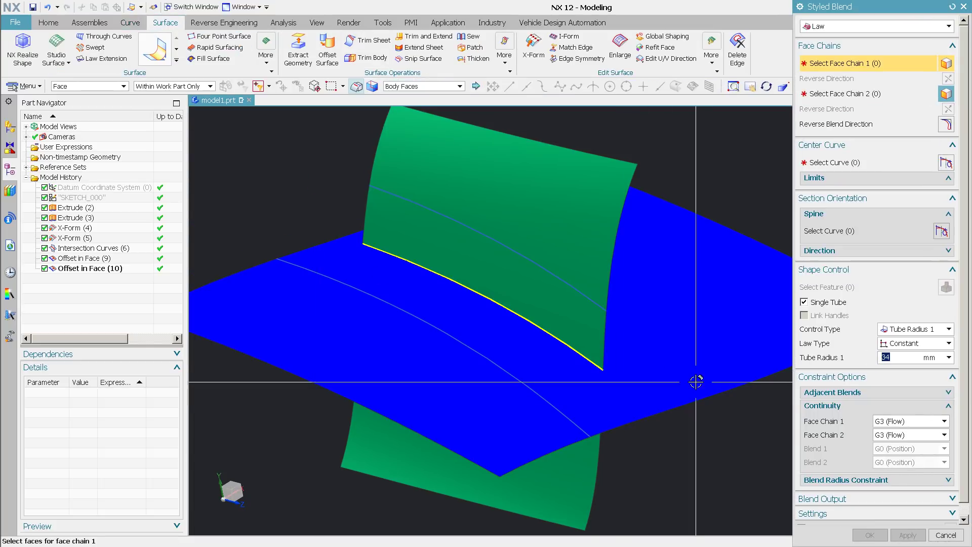
{"action": "left_click", "coordinate": [694, 382]}
{"action": "middle_click", "coordinate": [662, 358]}
{"action": "left_click", "coordinate": [619, 228]}
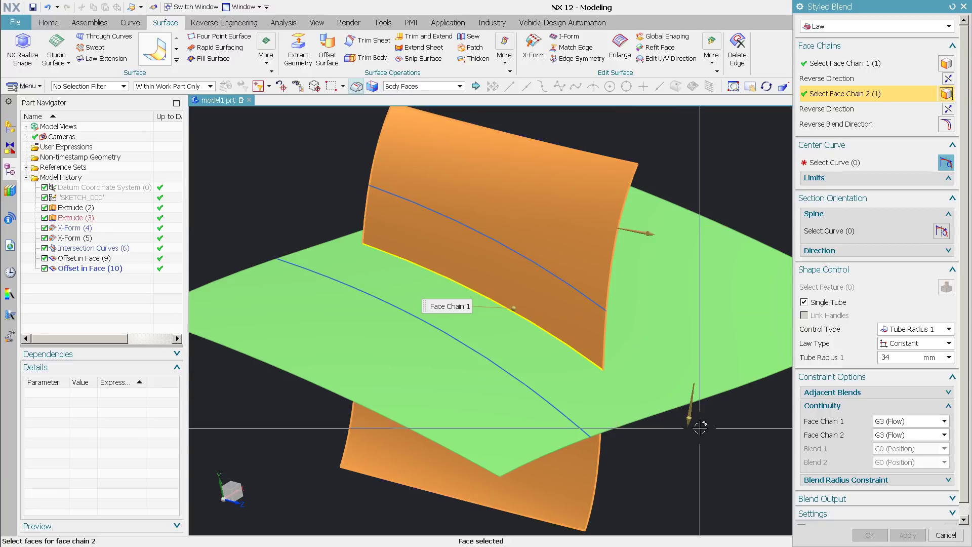
{"action": "middle_click", "coordinate": [687, 402]}
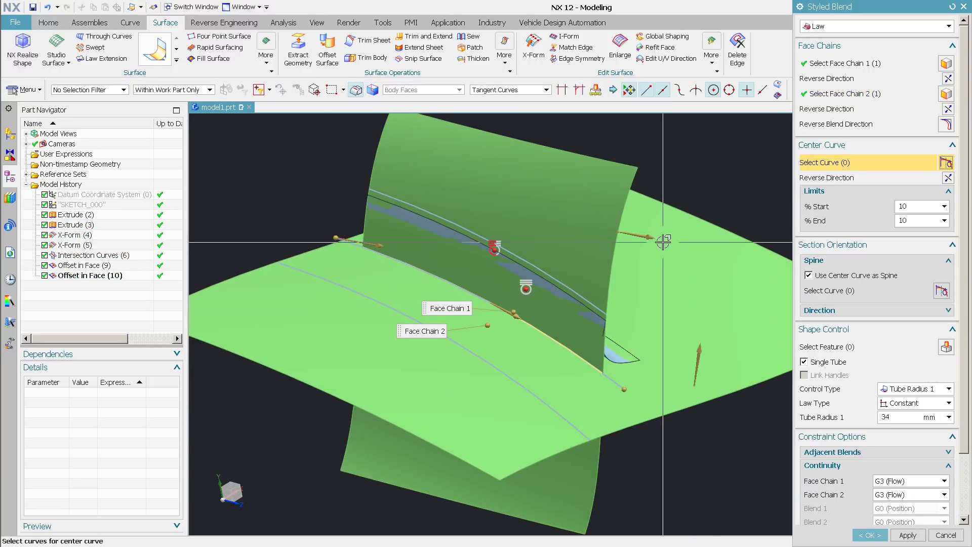
Step: Set the blend type to Curve and use the flat-sheet offset curve as Curve Set 1
{"action": "left_click", "coordinate": [849, 26]}
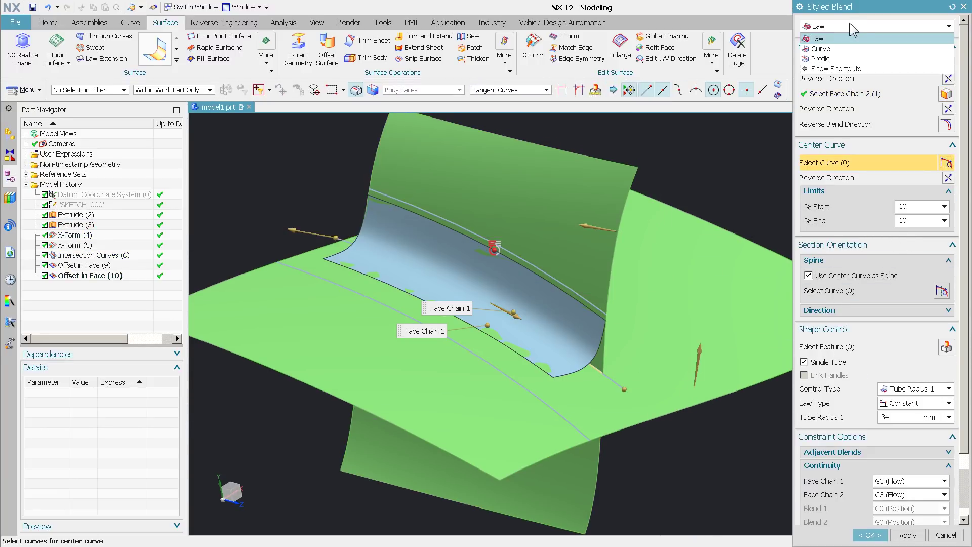
{"action": "left_click", "coordinate": [839, 56]}
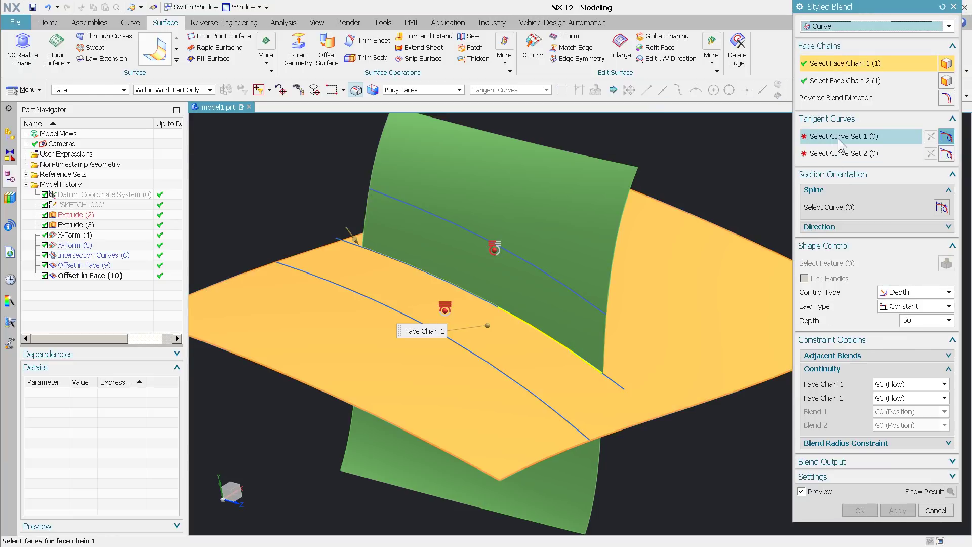
{"action": "left_click", "coordinate": [837, 139]}
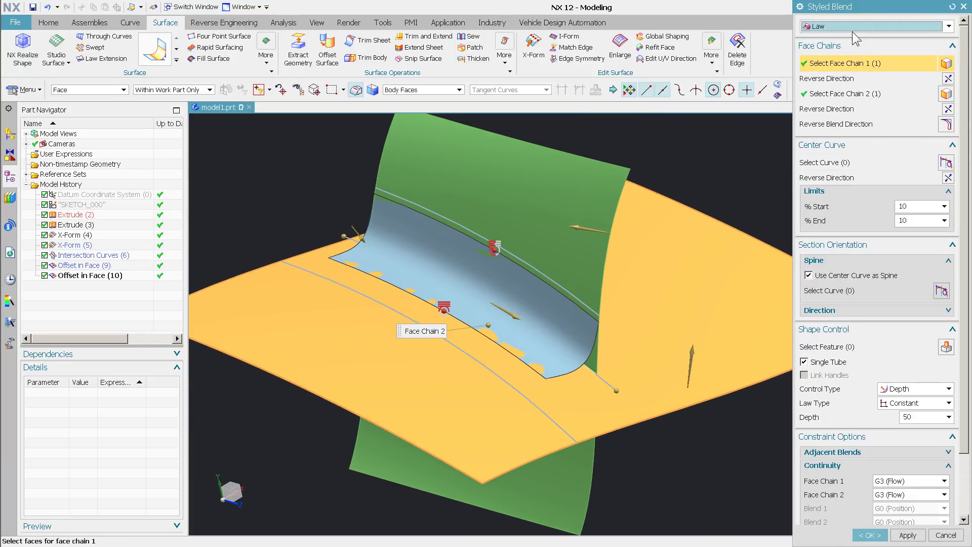
{"action": "left_click", "coordinate": [852, 32]}
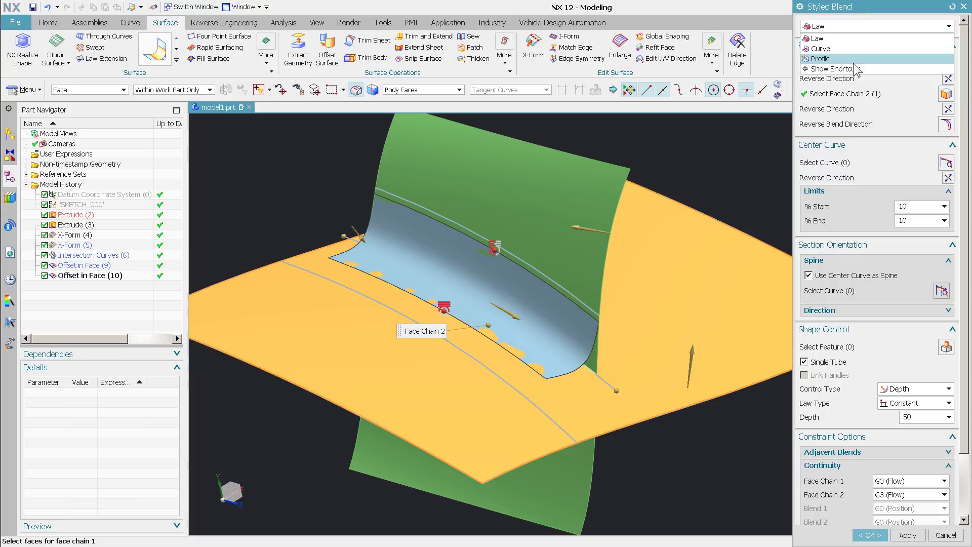
{"action": "left_click", "coordinate": [851, 49]}
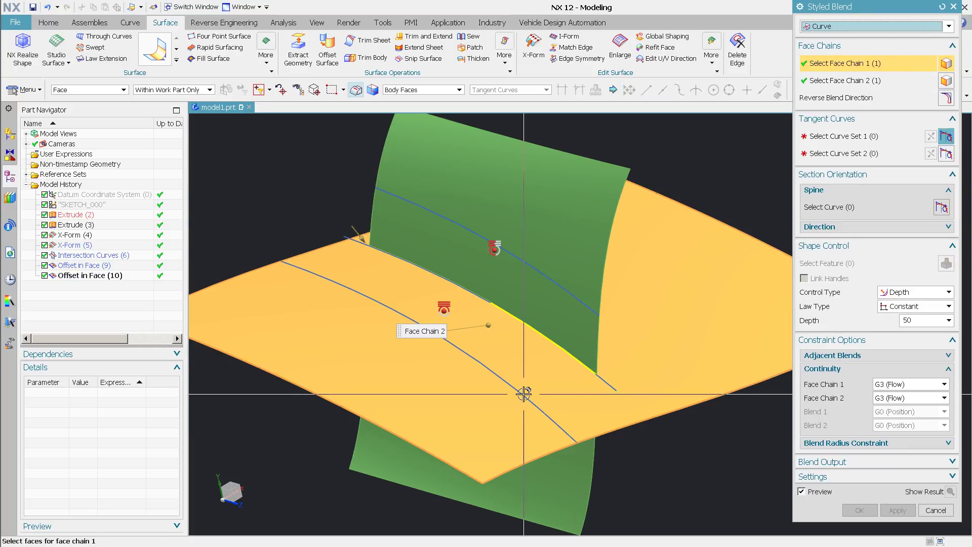
{"action": "left_click", "coordinate": [839, 136]}
{"action": "left_click", "coordinate": [517, 392]}
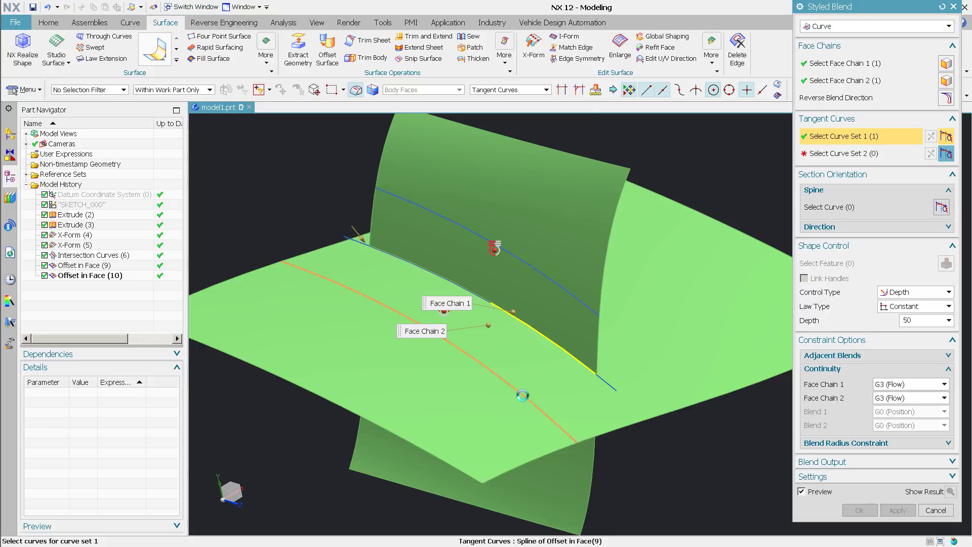
{"action": "middle_click", "coordinate": [600, 290]}
Step: Use the upright-sheet offset curve as Curve Set 2, set depth 45, then switch type to Profile
{"action": "left_click", "coordinate": [580, 301]}
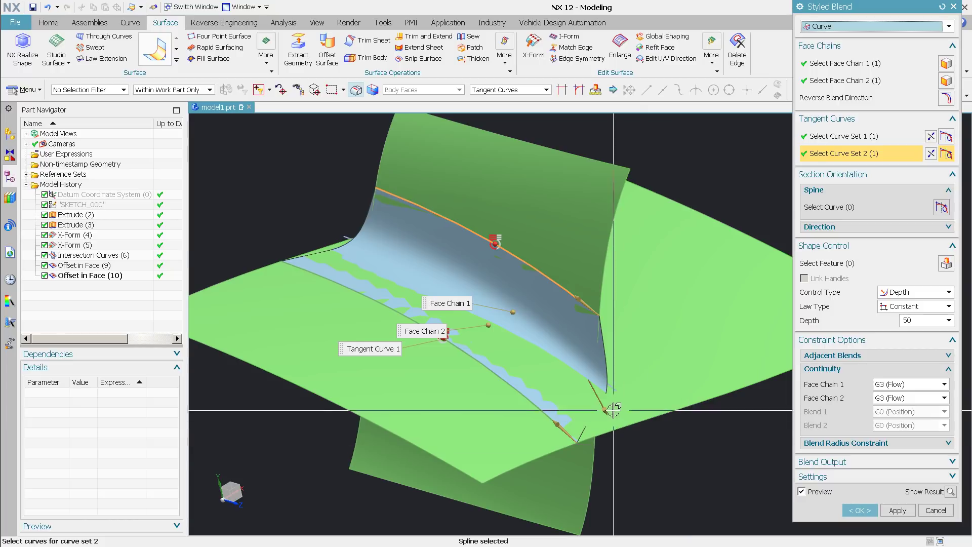
{"action": "left_click_drag", "start_coordinate": [603, 405], "coordinate": [600, 406]}
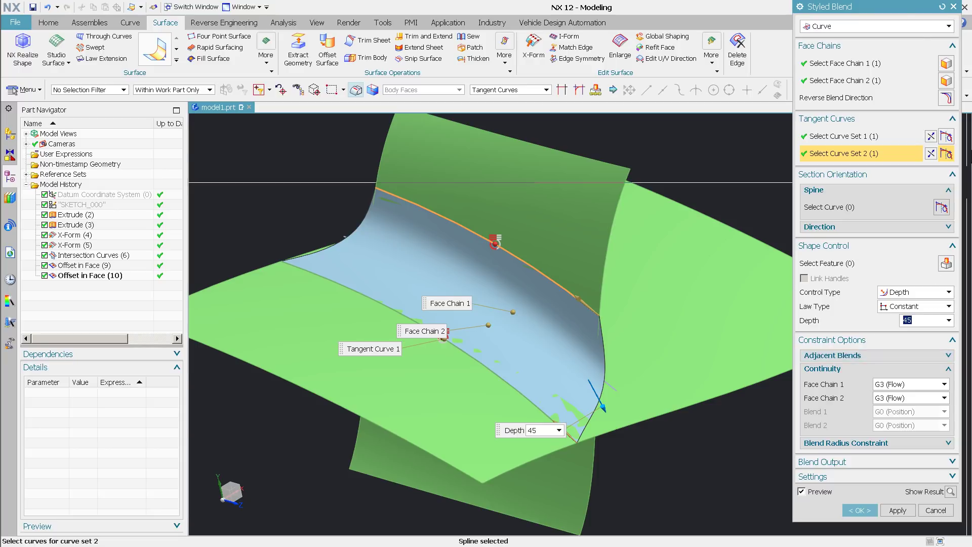
{"action": "left_click", "coordinate": [879, 26]}
{"action": "left_click", "coordinate": [860, 58]}
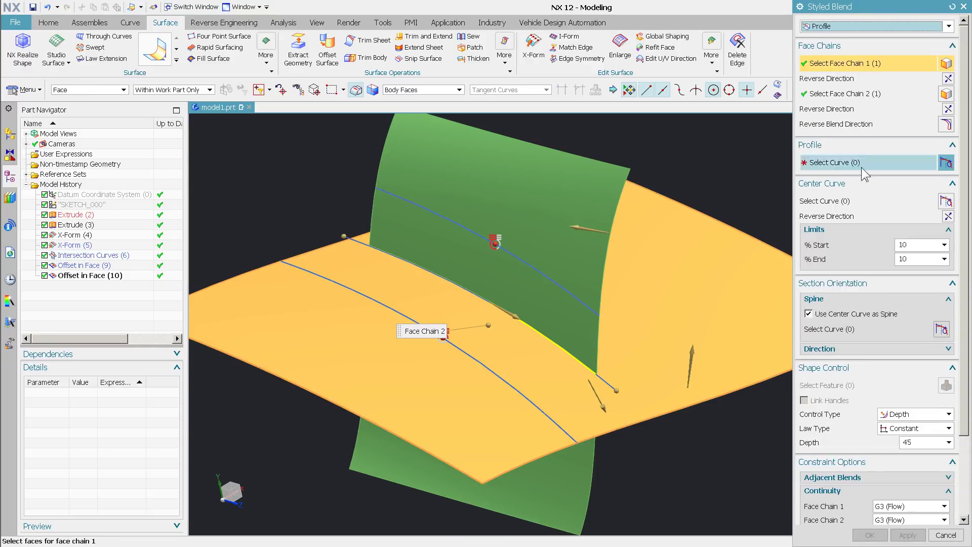
{"action": "left_click", "coordinate": [828, 164]}
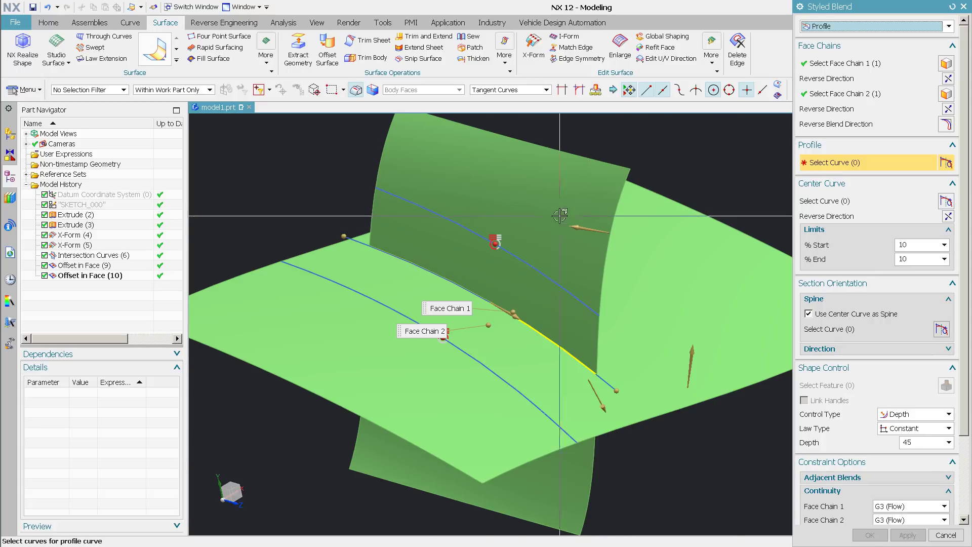